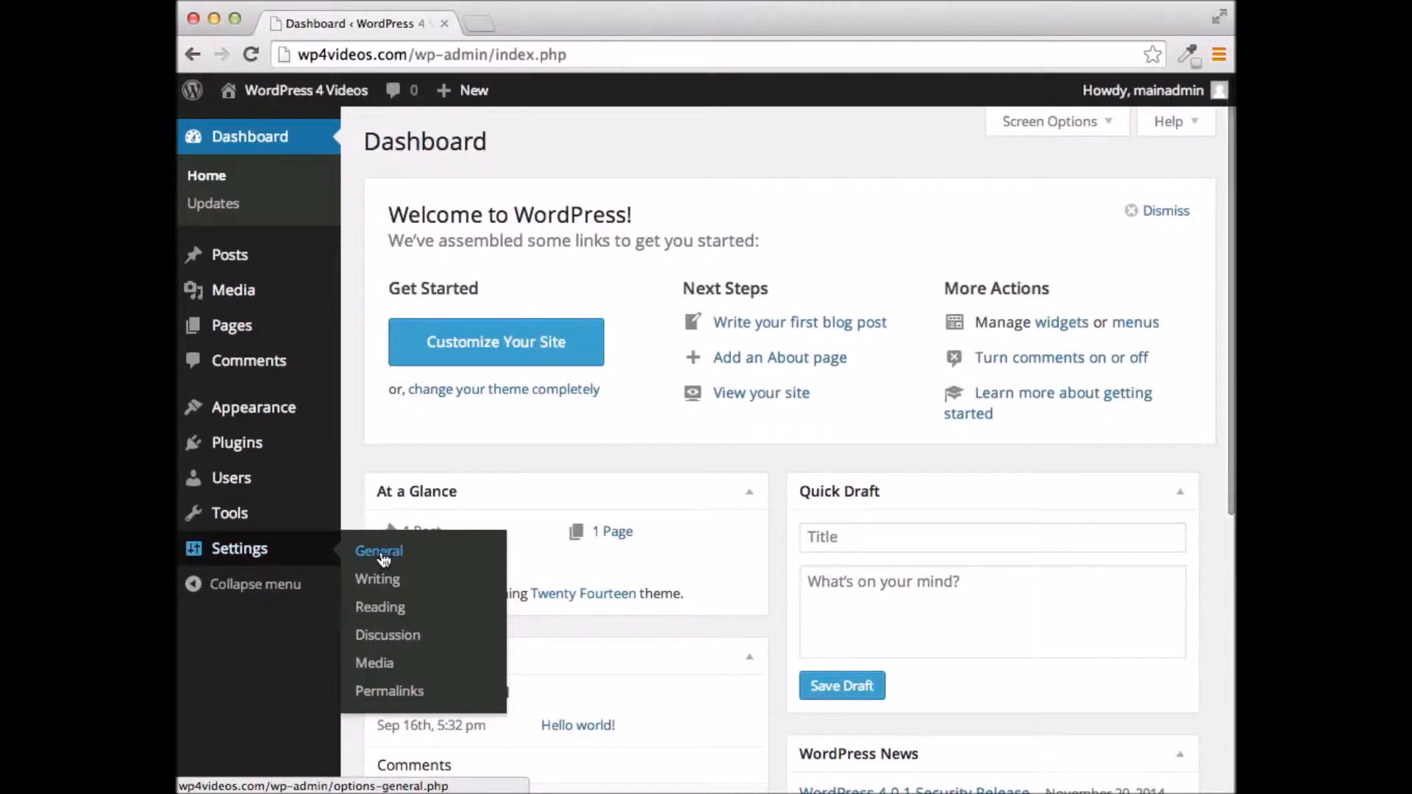
Step: Open the General settings and replace the site tagline with "WordPress 4 Tutorial Videos"
click(380, 555)
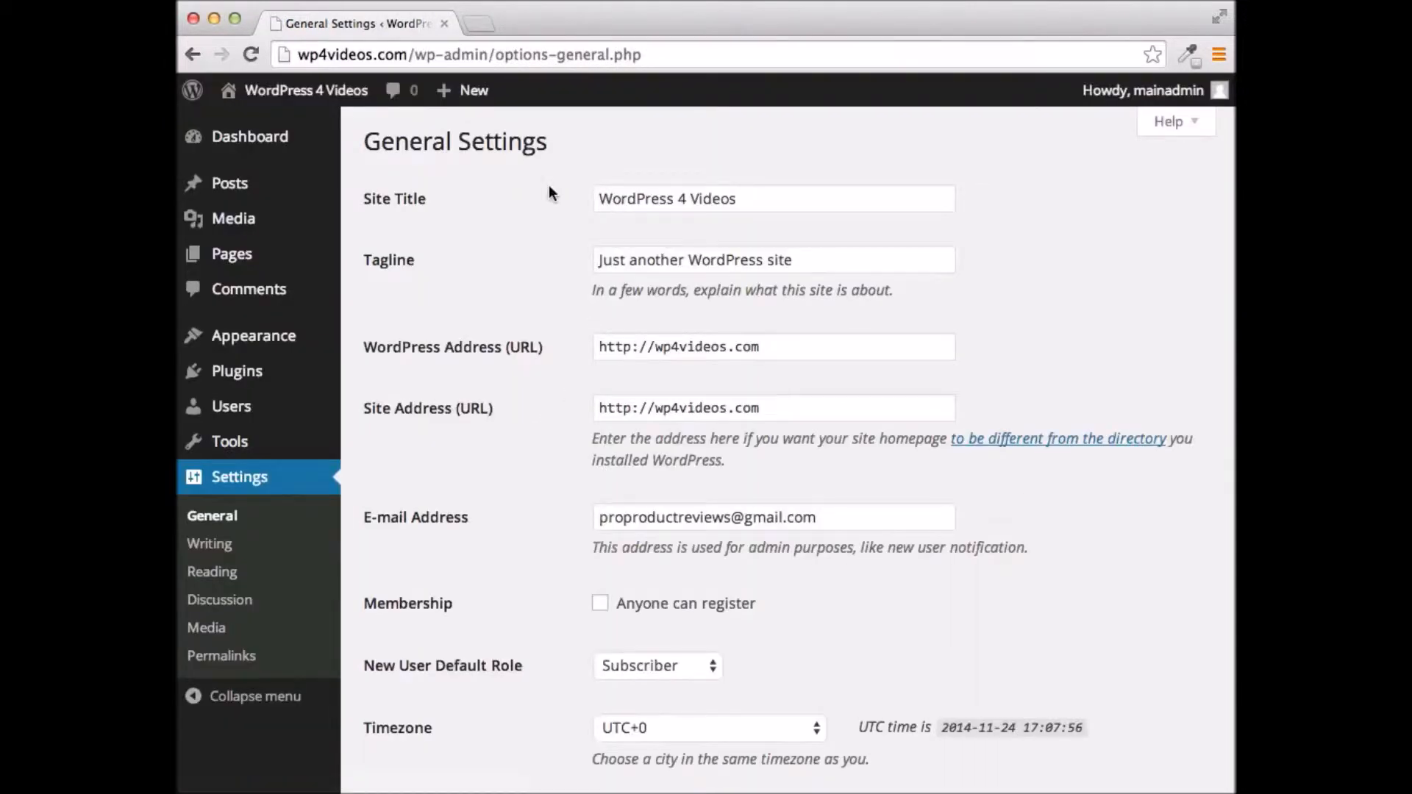
triple_click(763, 261)
key(BackSpace)
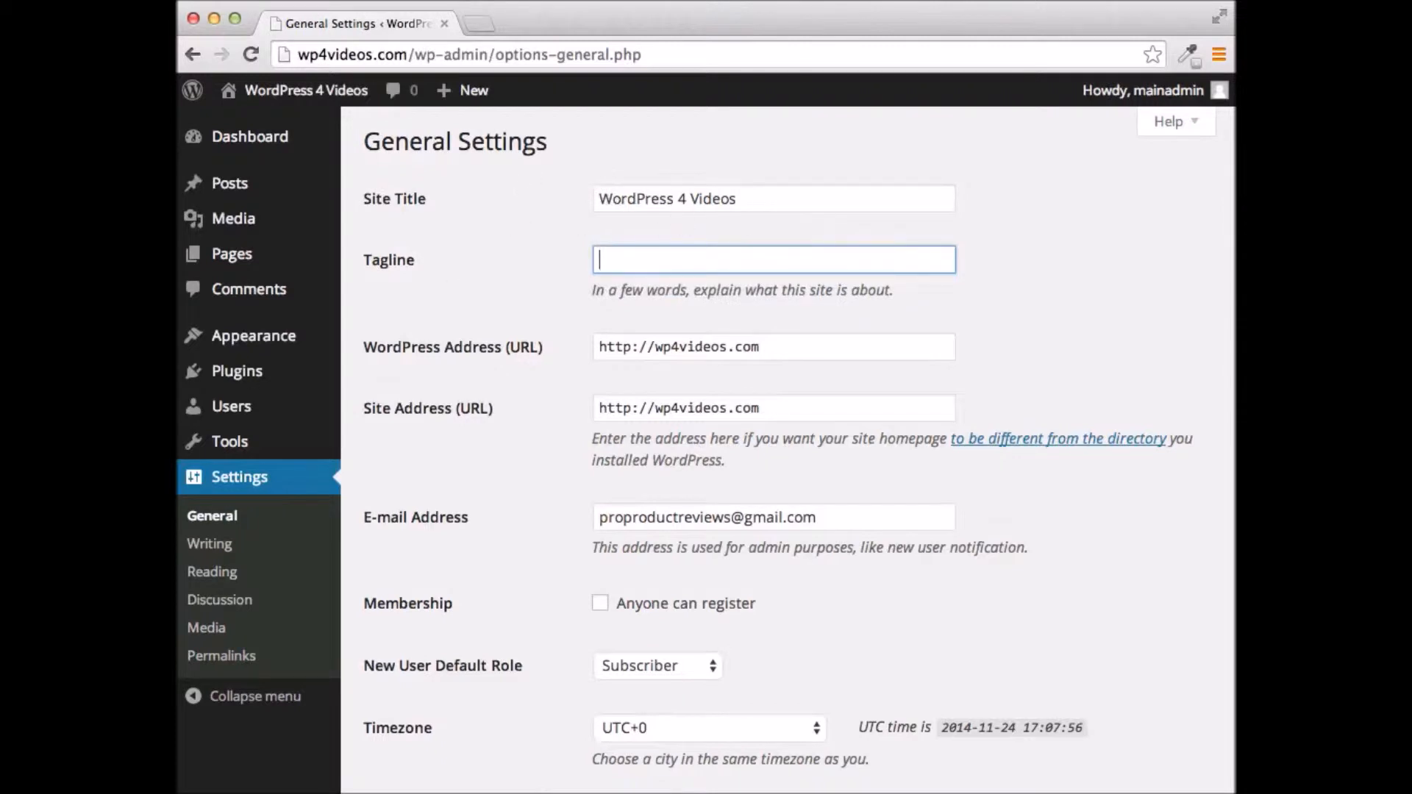
key(super+Tab)
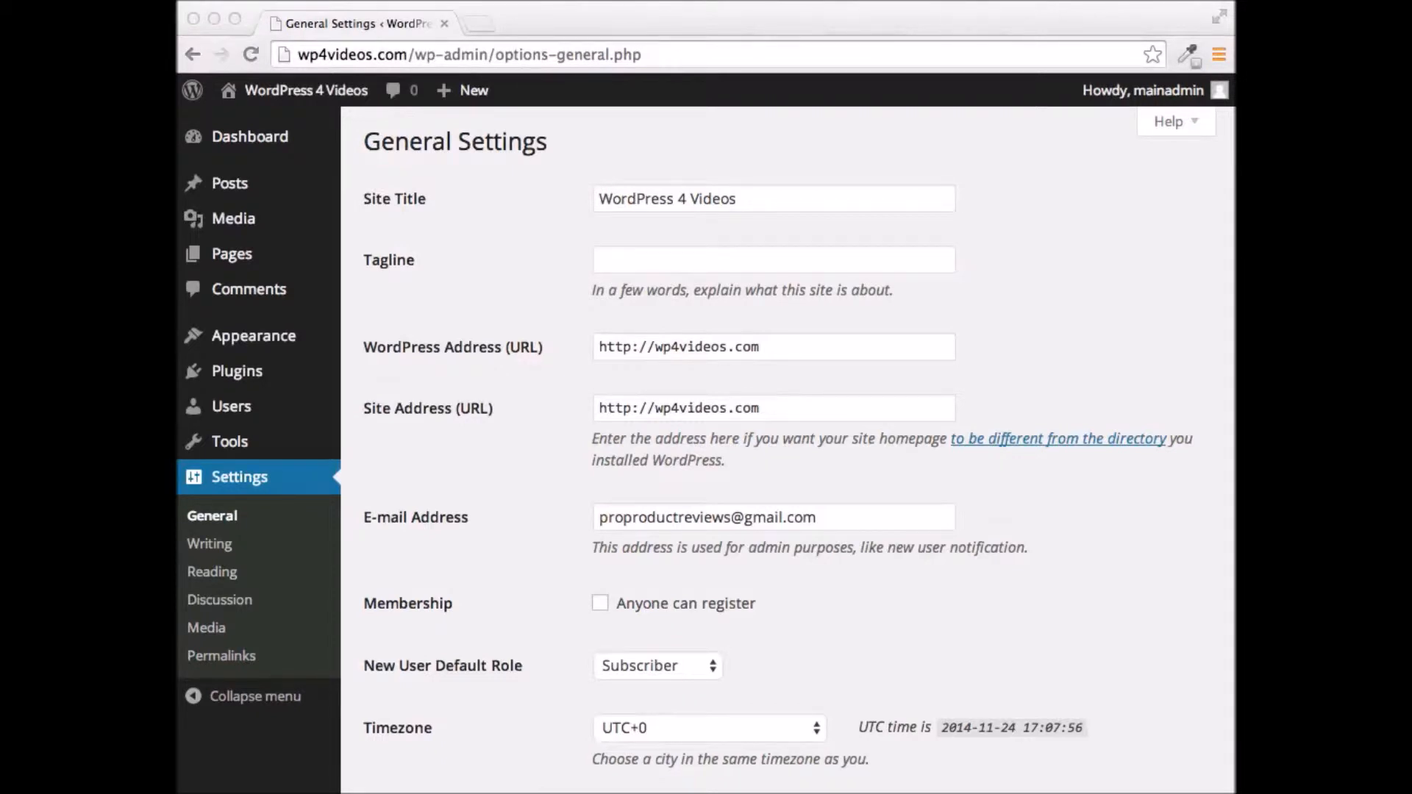
key(super+Tab)
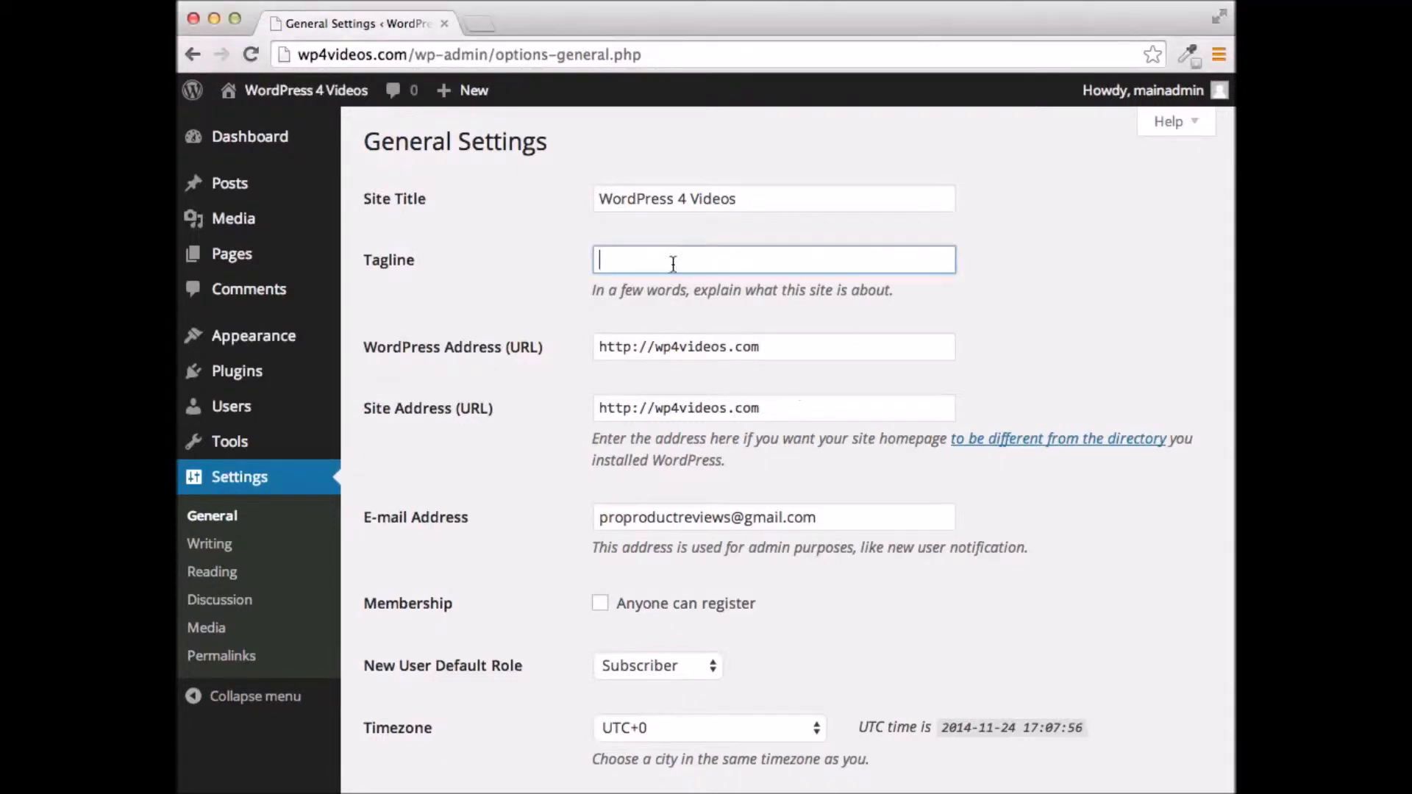
click(680, 262)
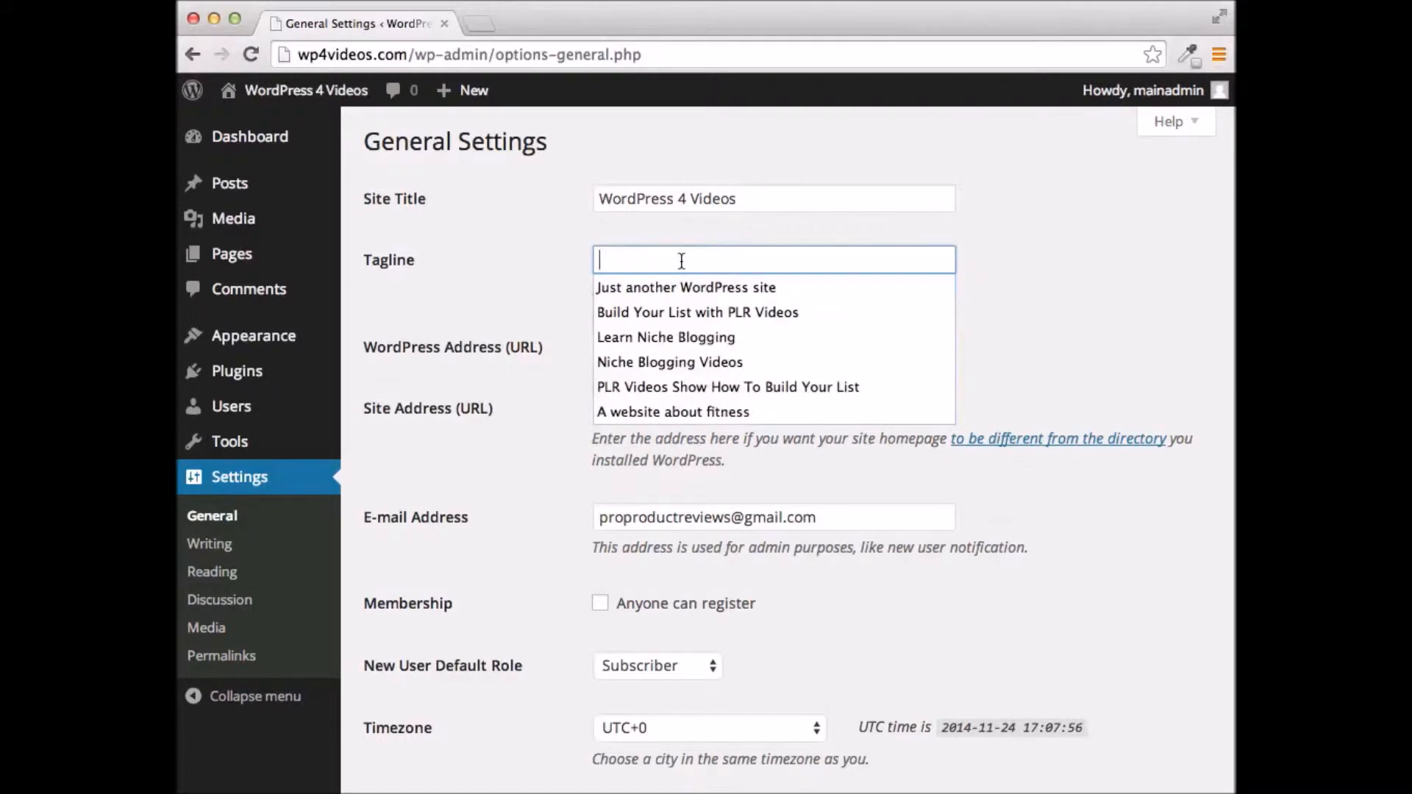
text(WordPress 4 Tutorial Videos)
click(1091, 297)
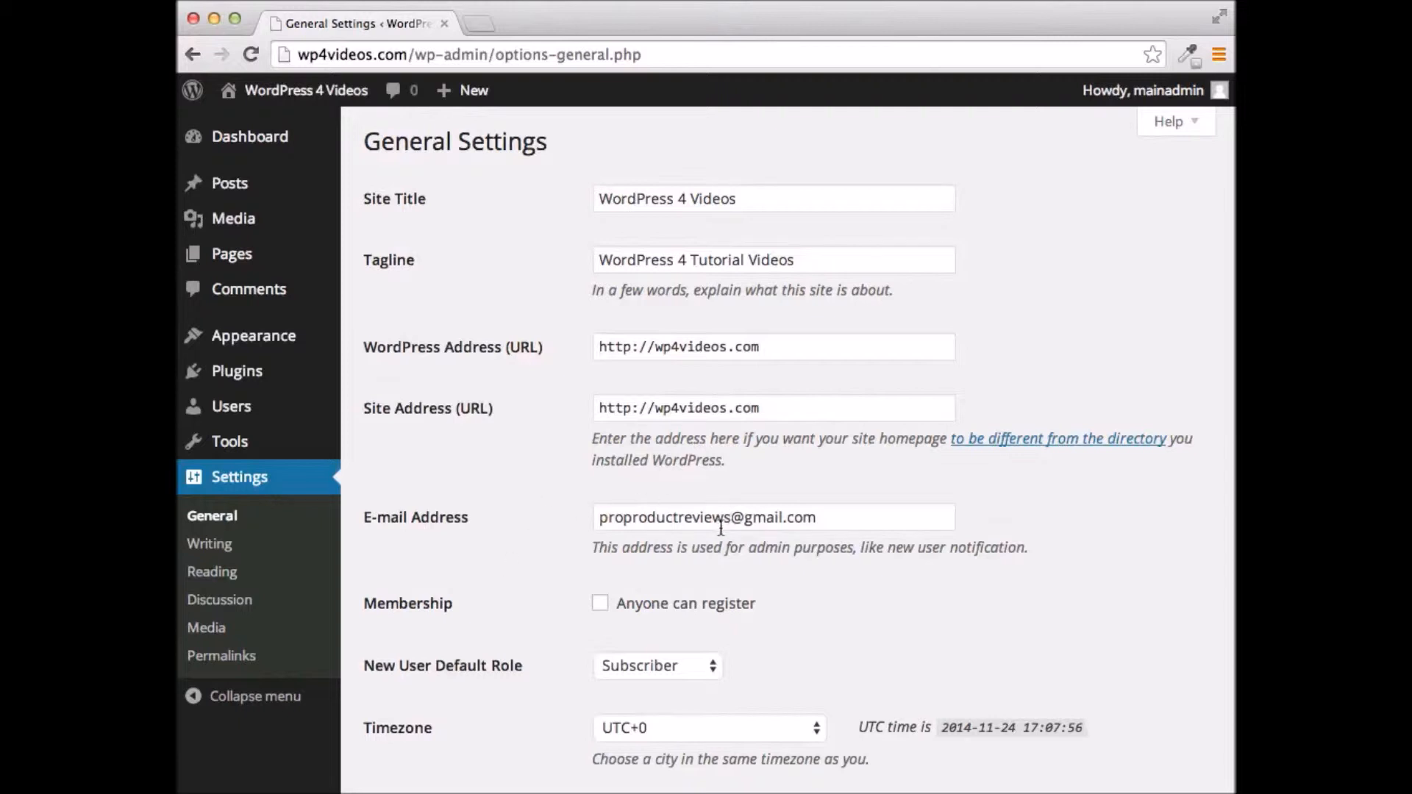
scroll(1062, 546, down, 5)
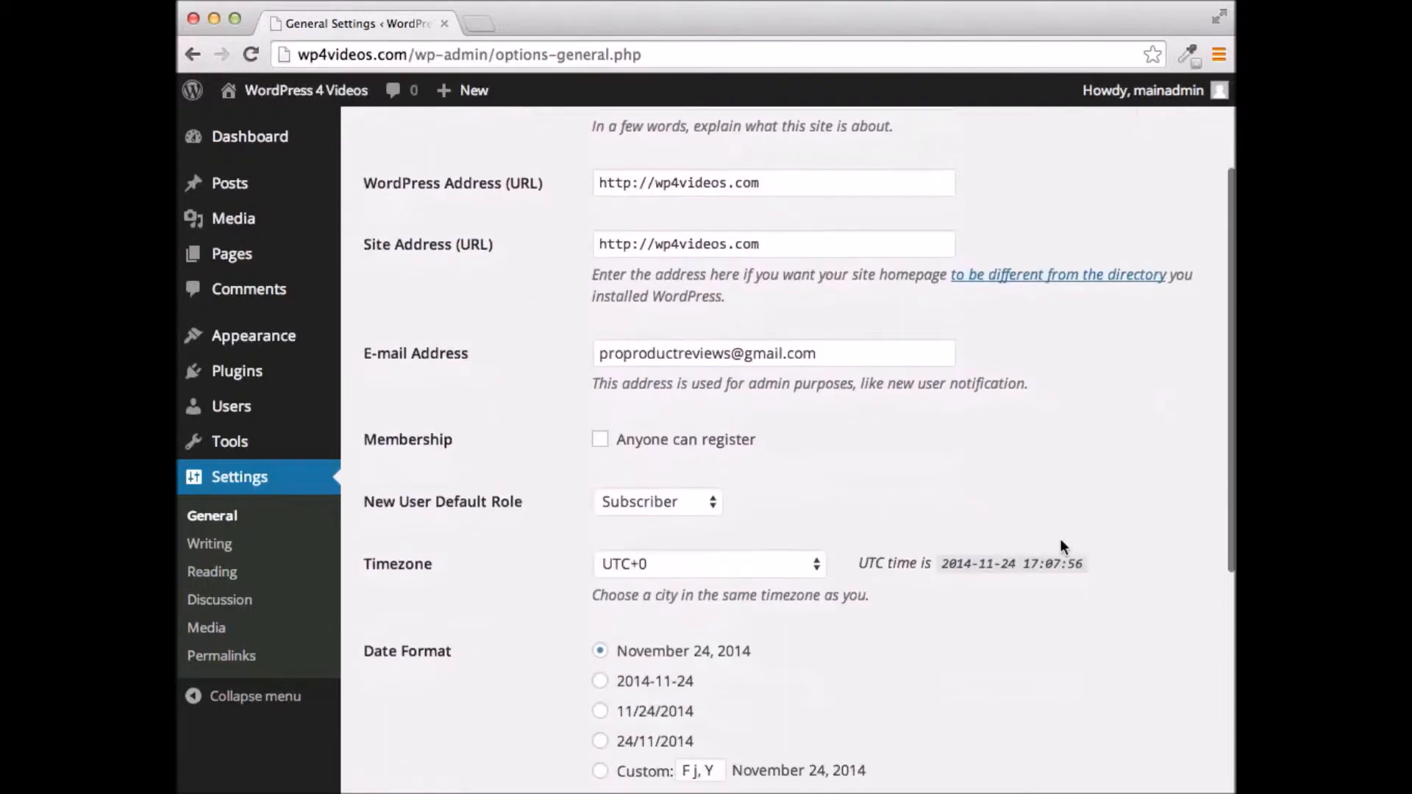
scroll(1060, 546, down, 3)
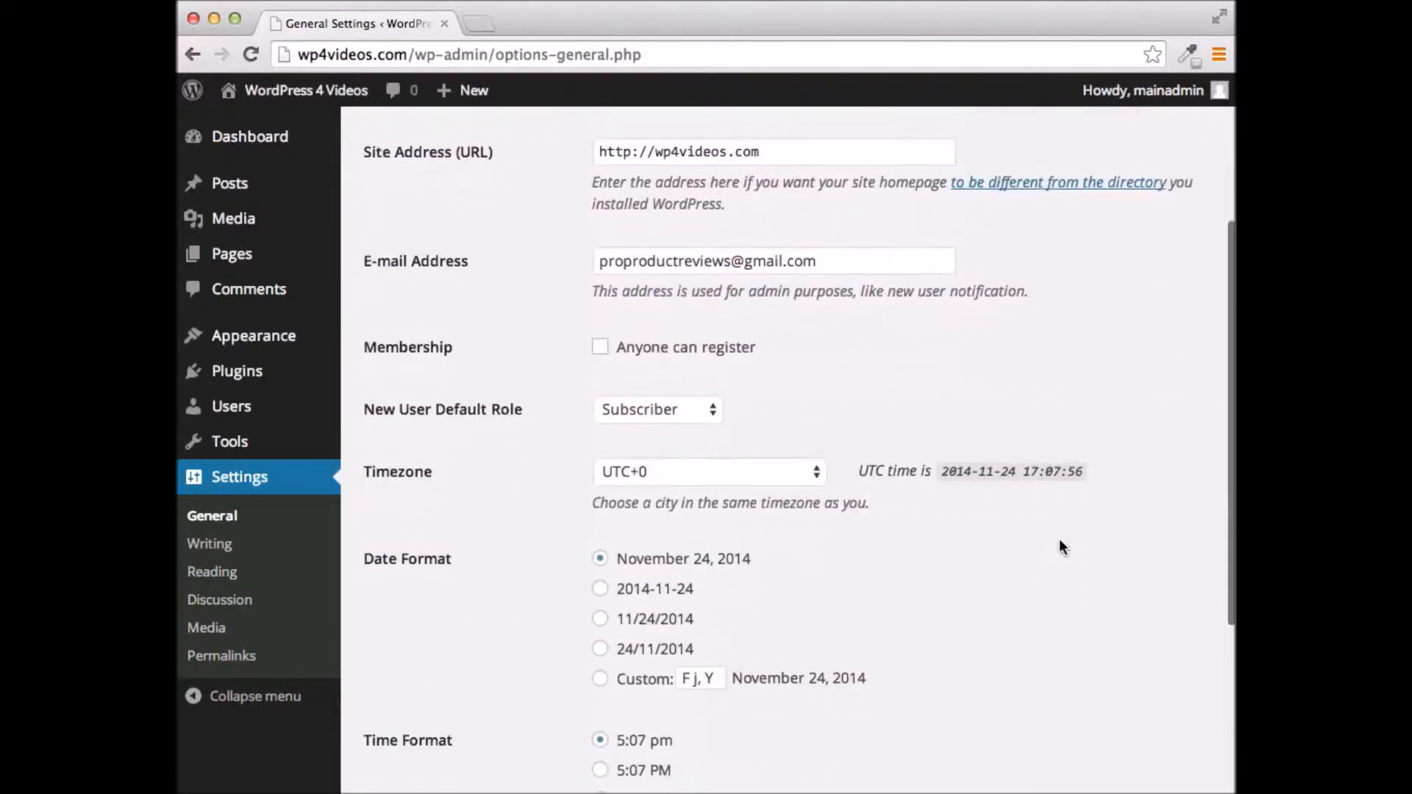
click(690, 475)
scroll(721, 456, up, 20)
scroll(721, 452, up, 15)
scroll(721, 452, up, 20)
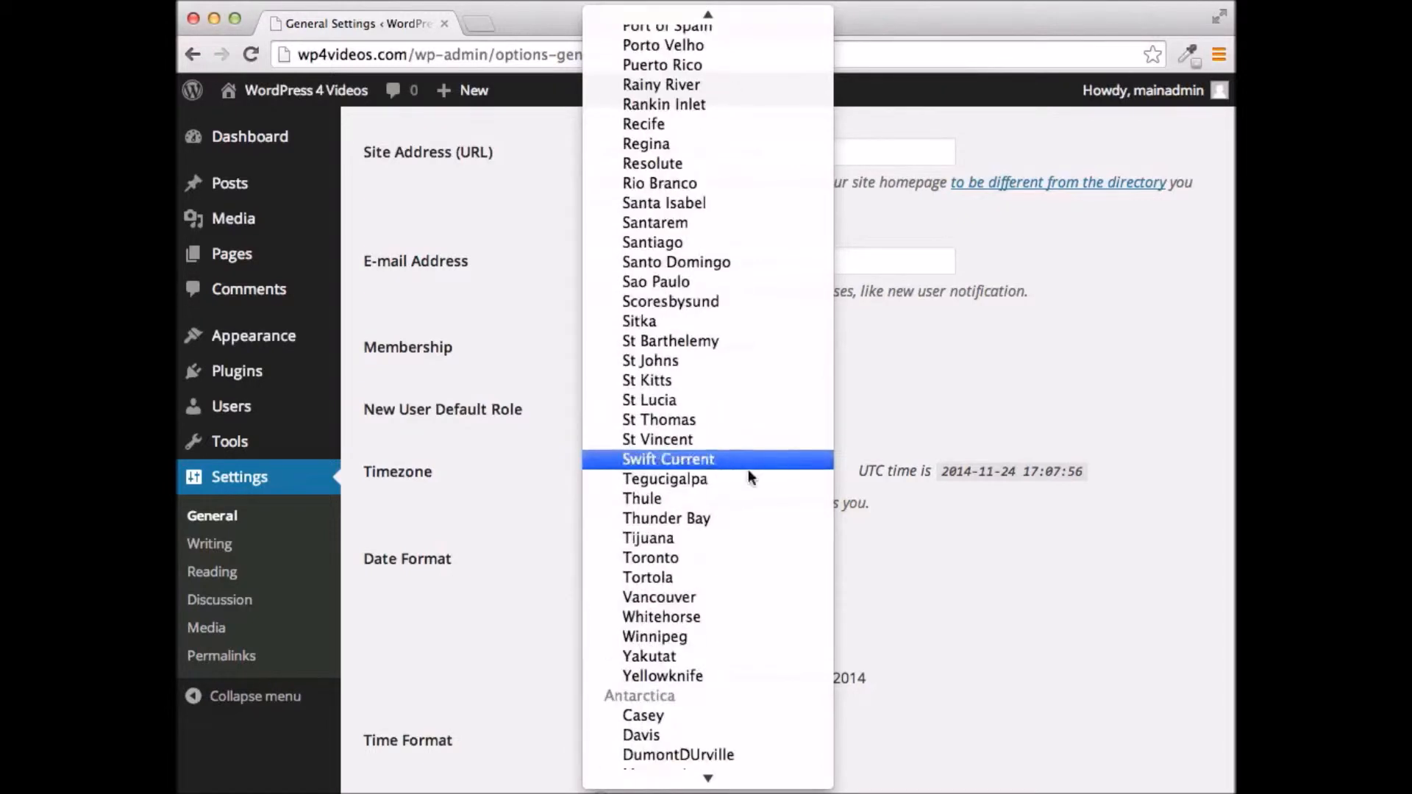
click(1062, 580)
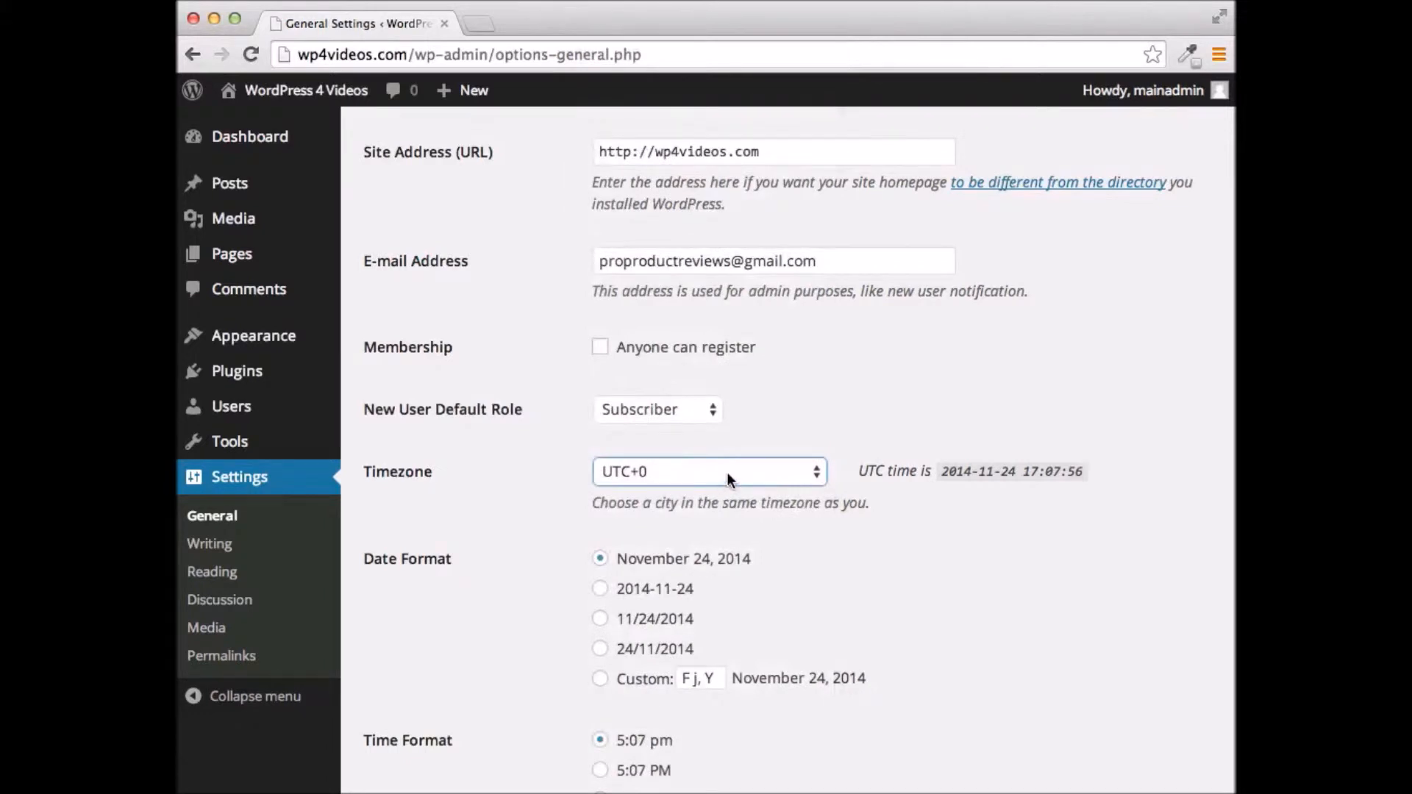
click(727, 472)
scroll(728, 474, down, 5)
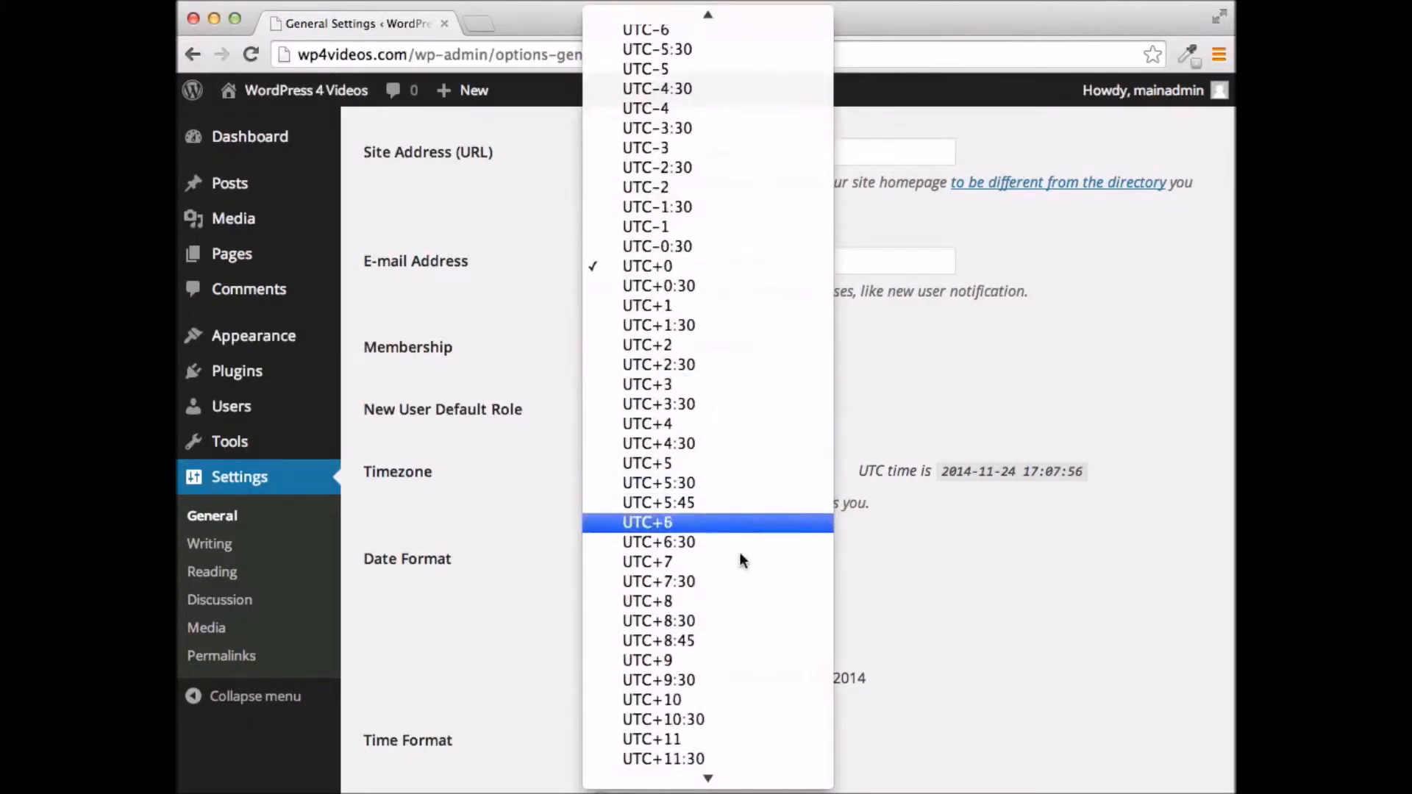
click(975, 601)
scroll(717, 474, up, 1)
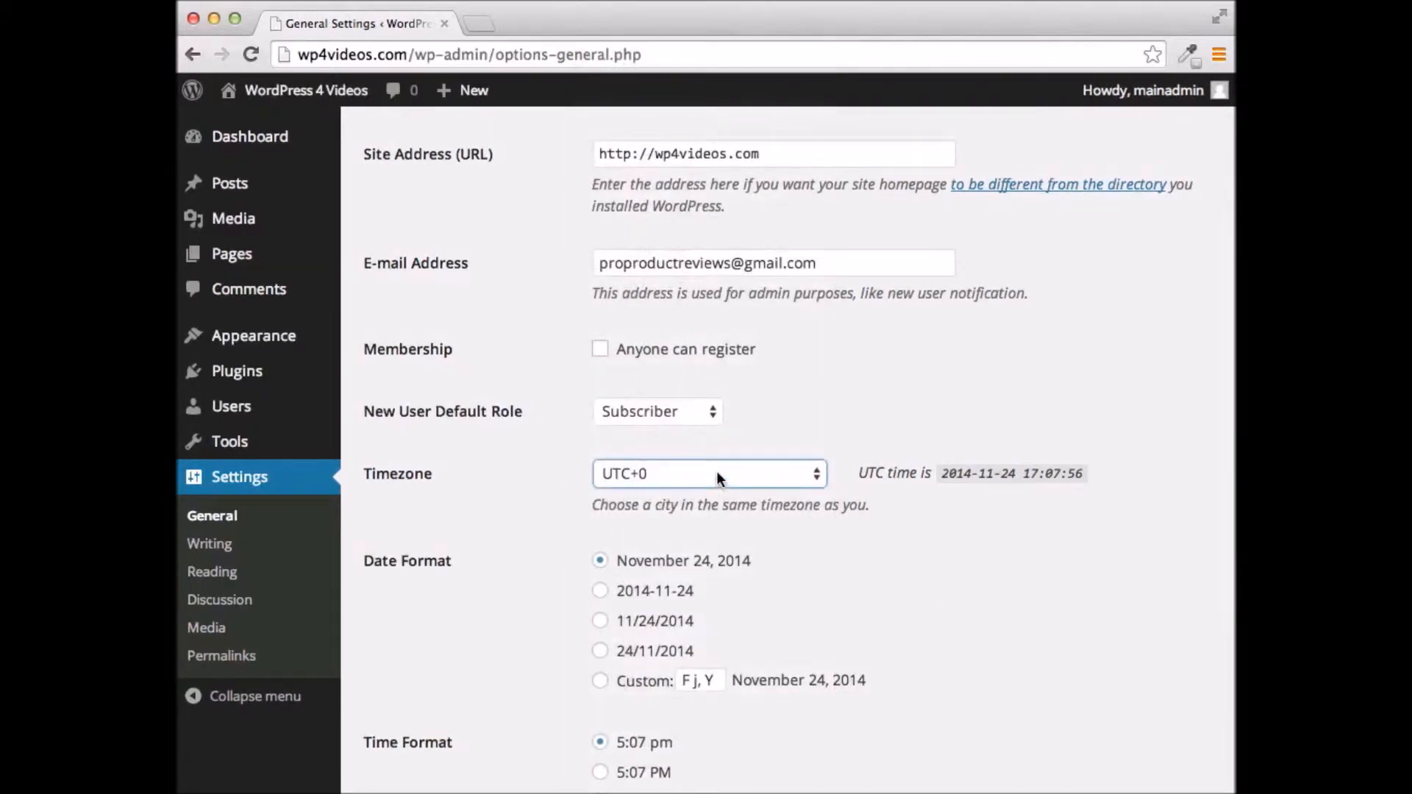
Step: Set the site's timezone to New York
click(716, 475)
scroll(729, 445, up, 10)
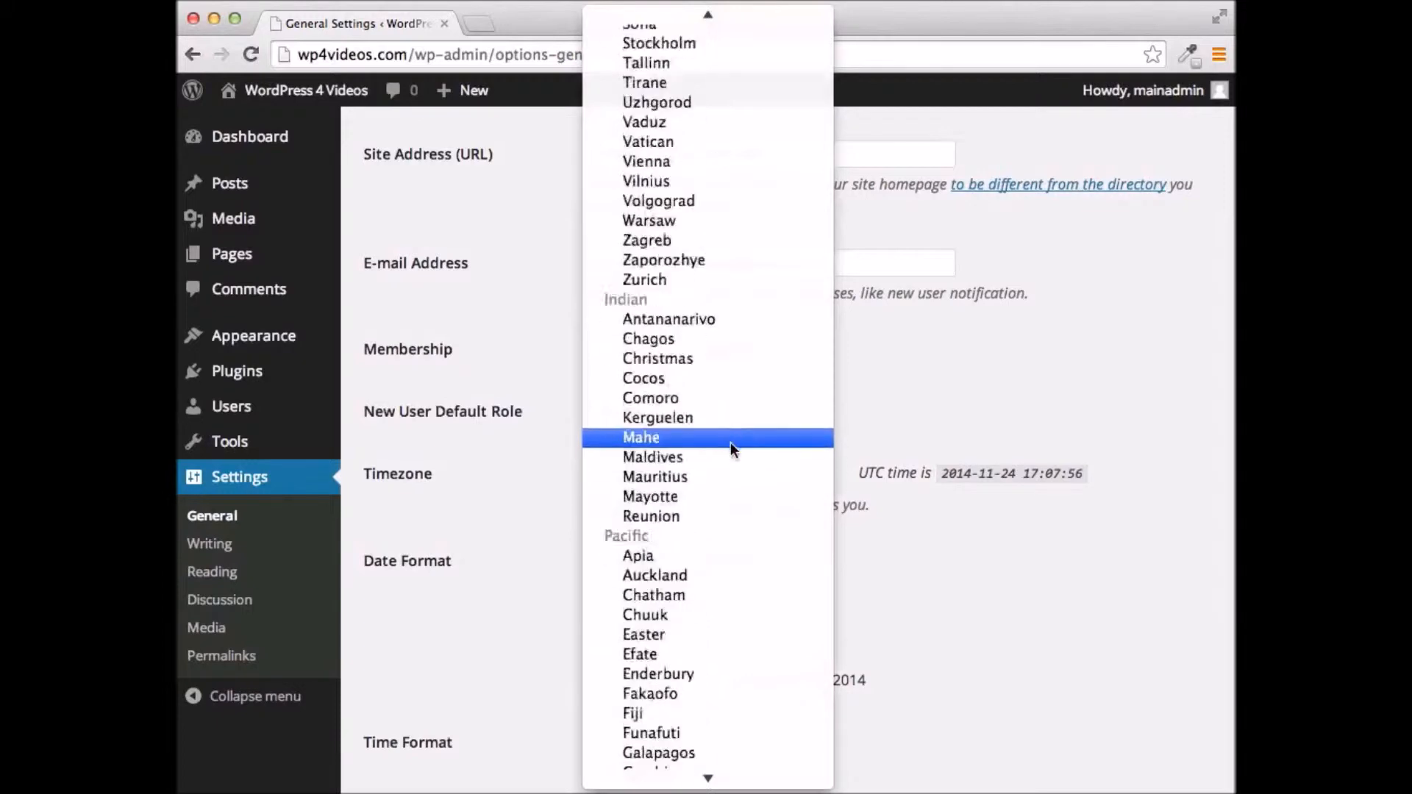
scroll(728, 444, up, 15)
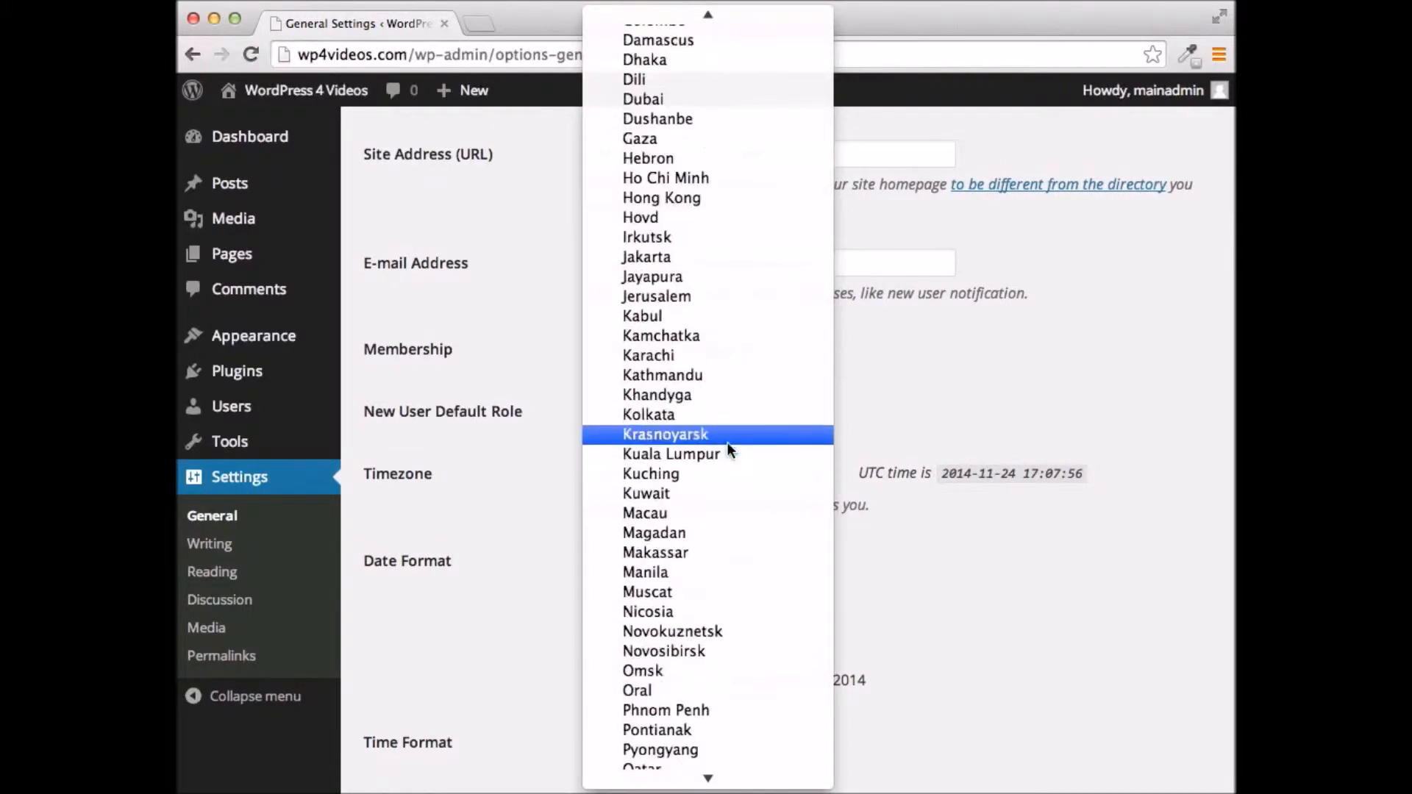
scroll(728, 444, up, 10)
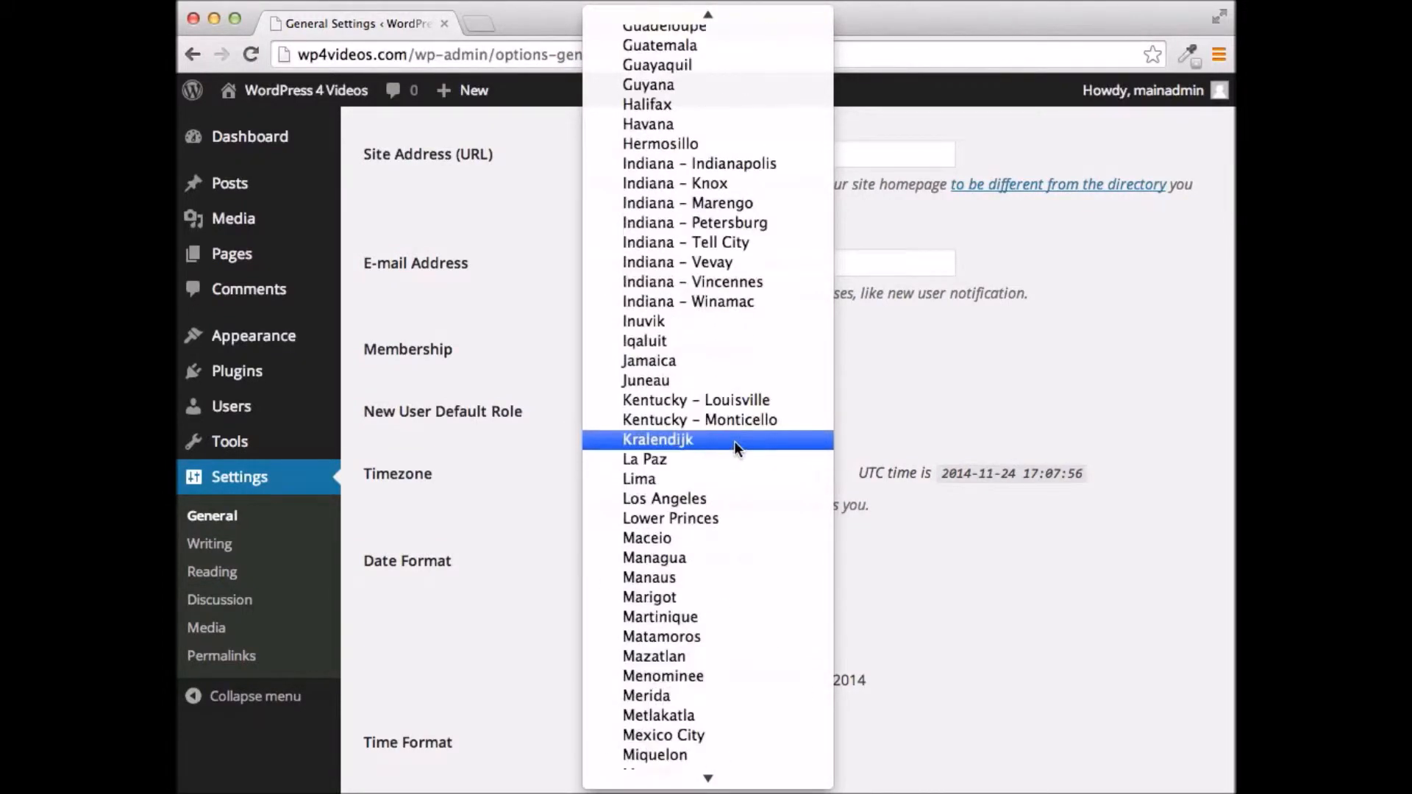
scroll(748, 627, down, 4)
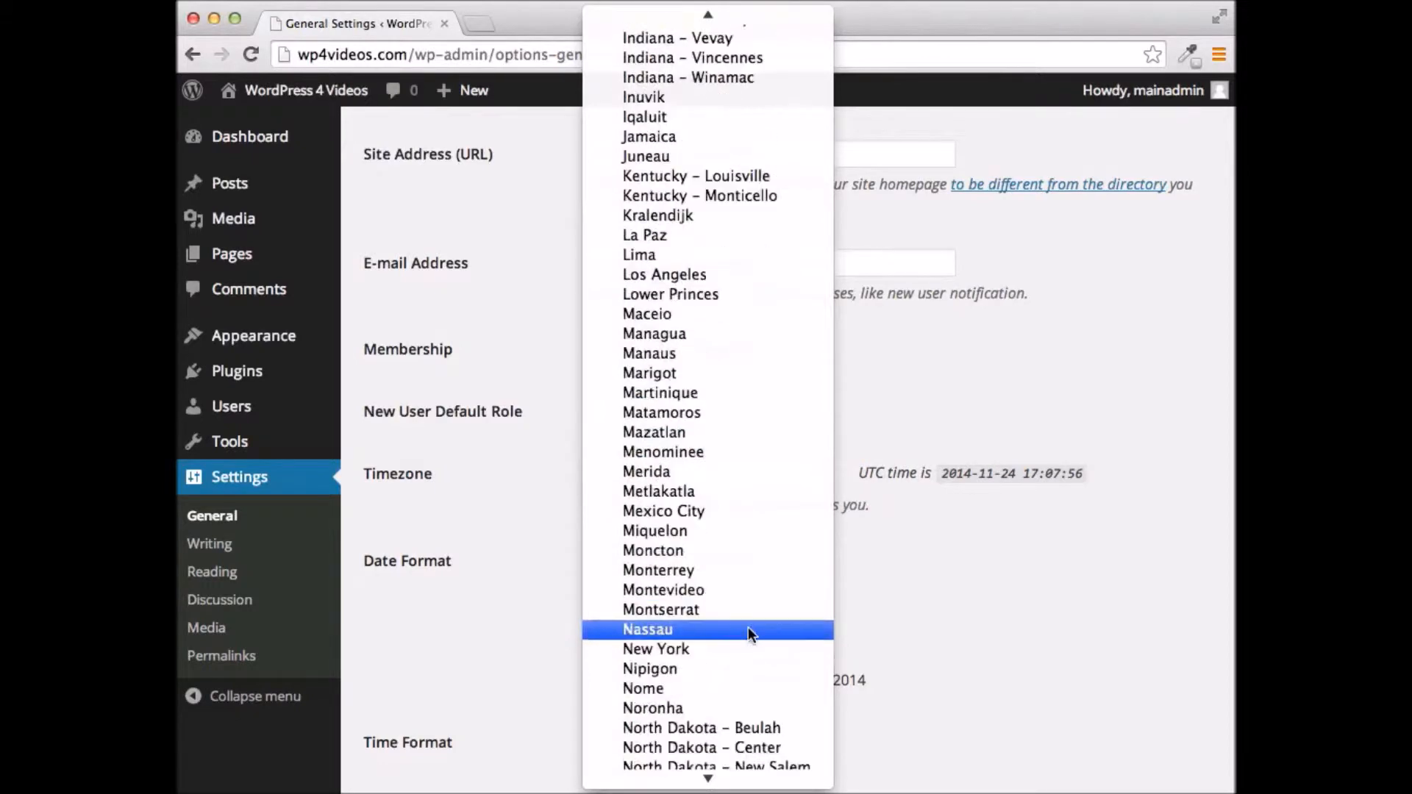
click(674, 649)
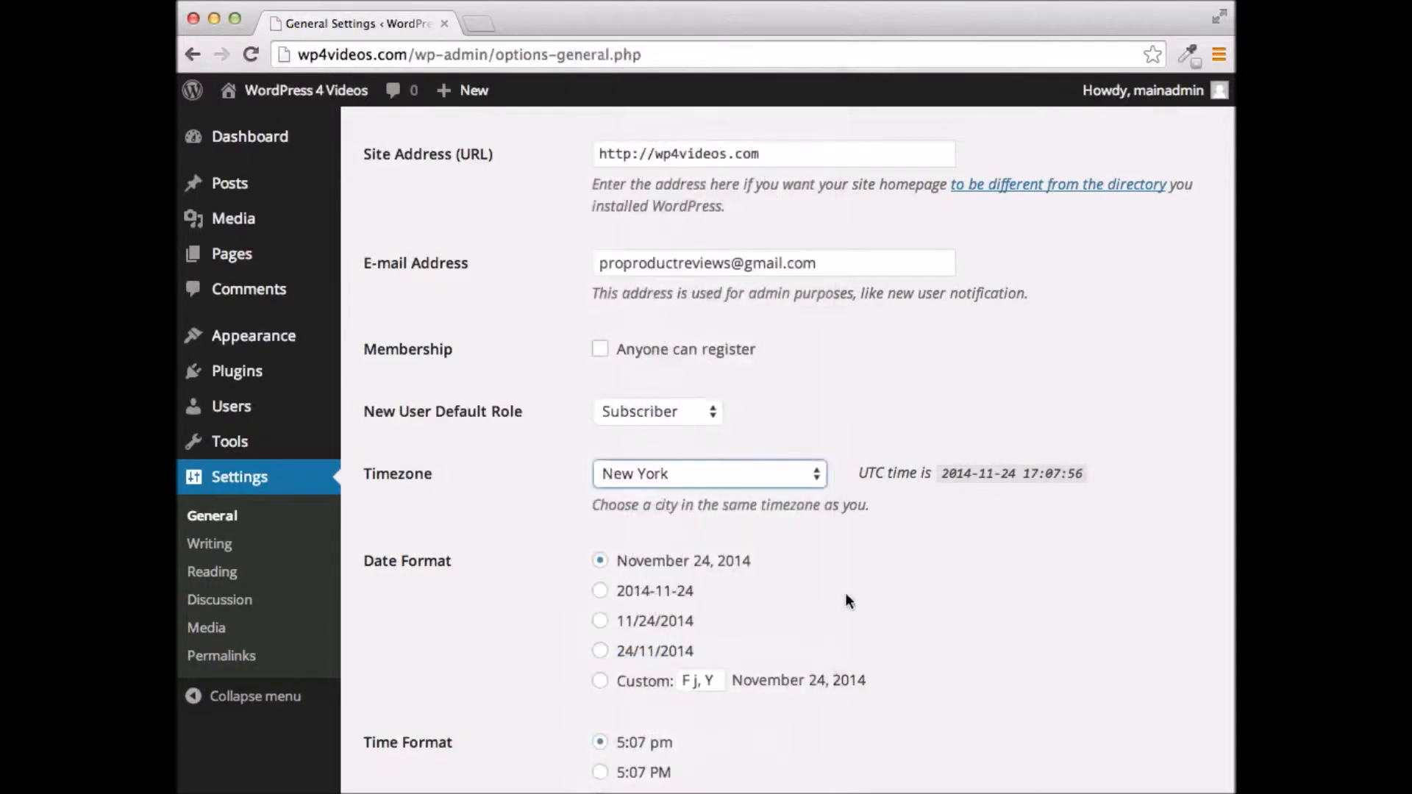
Step: Review the date, time and week-start options and save the changed general settings
scroll(1058, 582, down, 5)
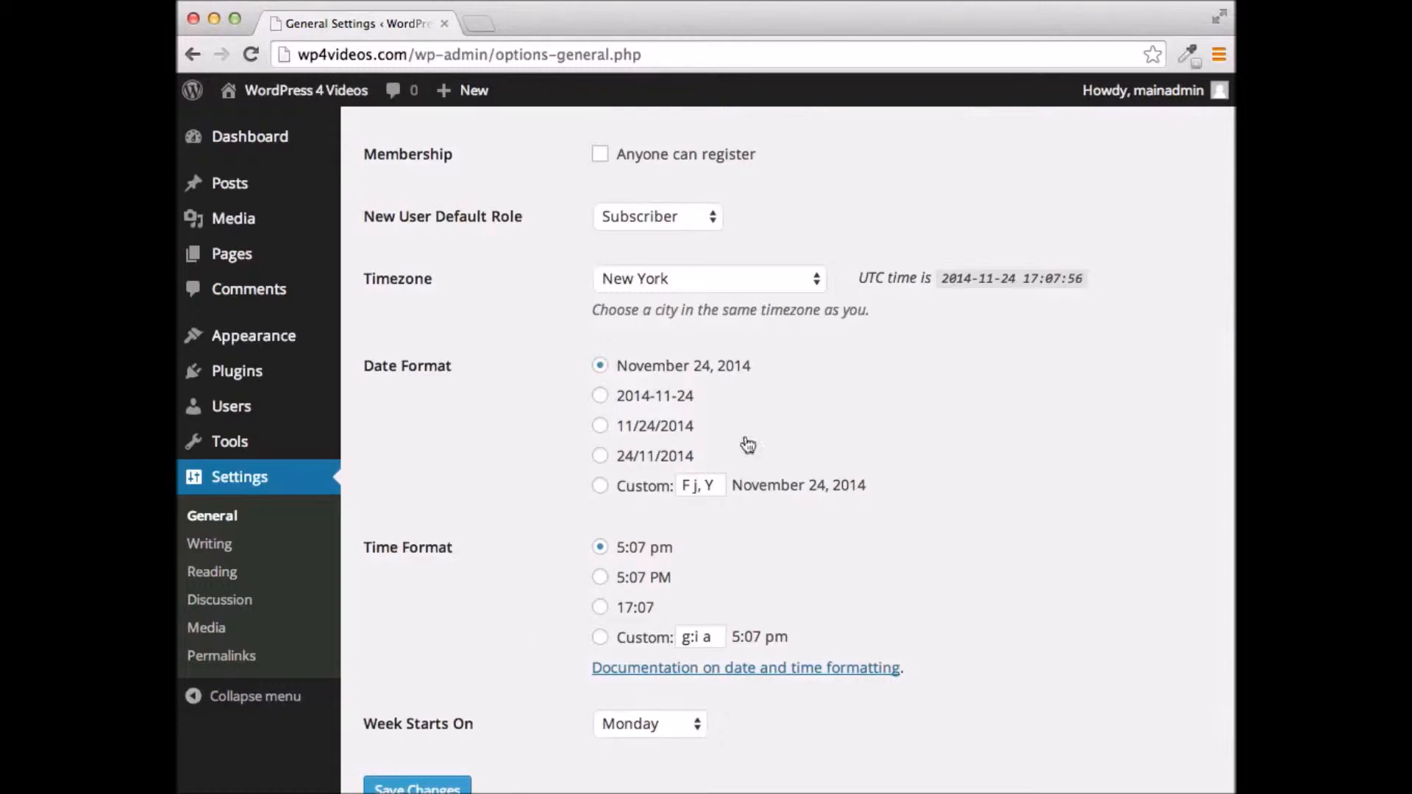
scroll(923, 453, down, 3)
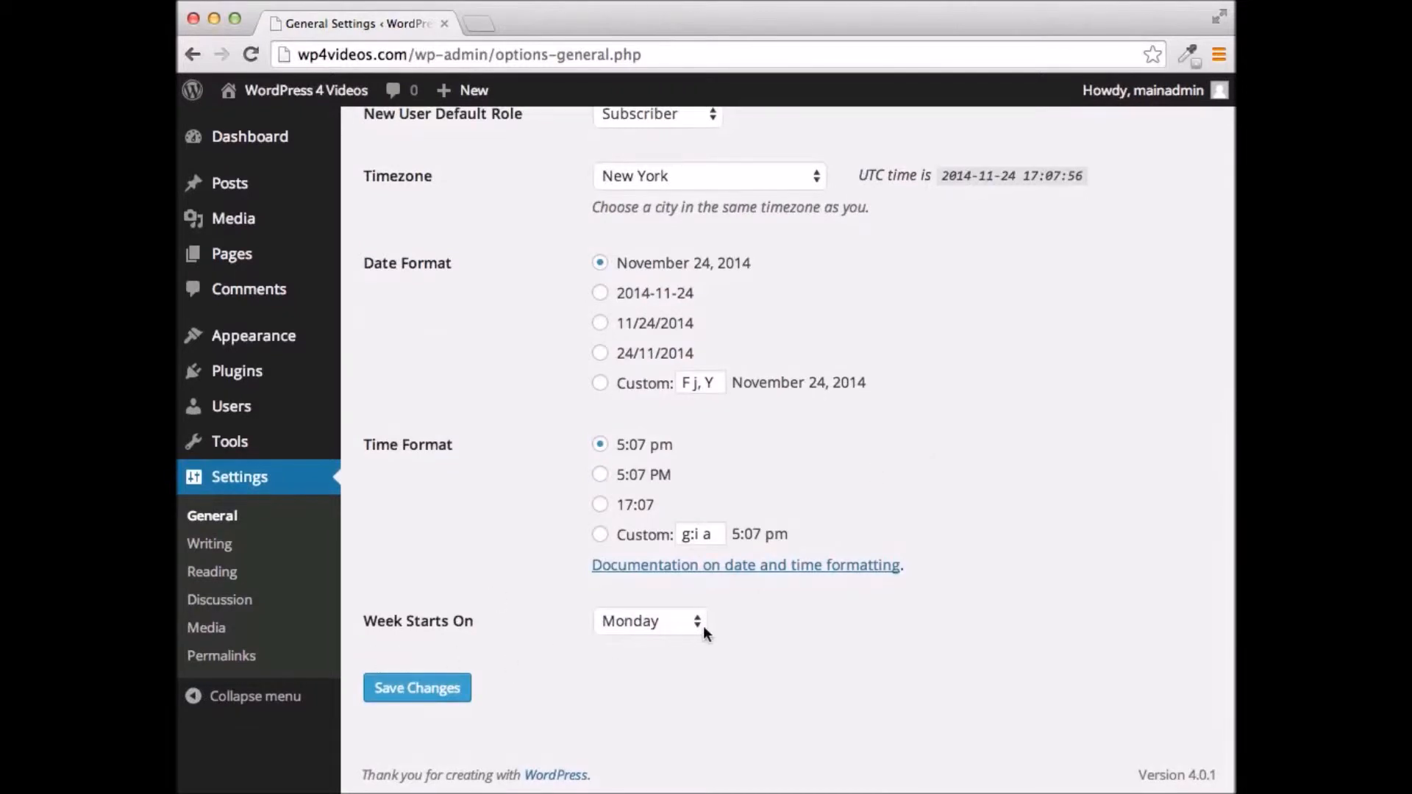
click(666, 626)
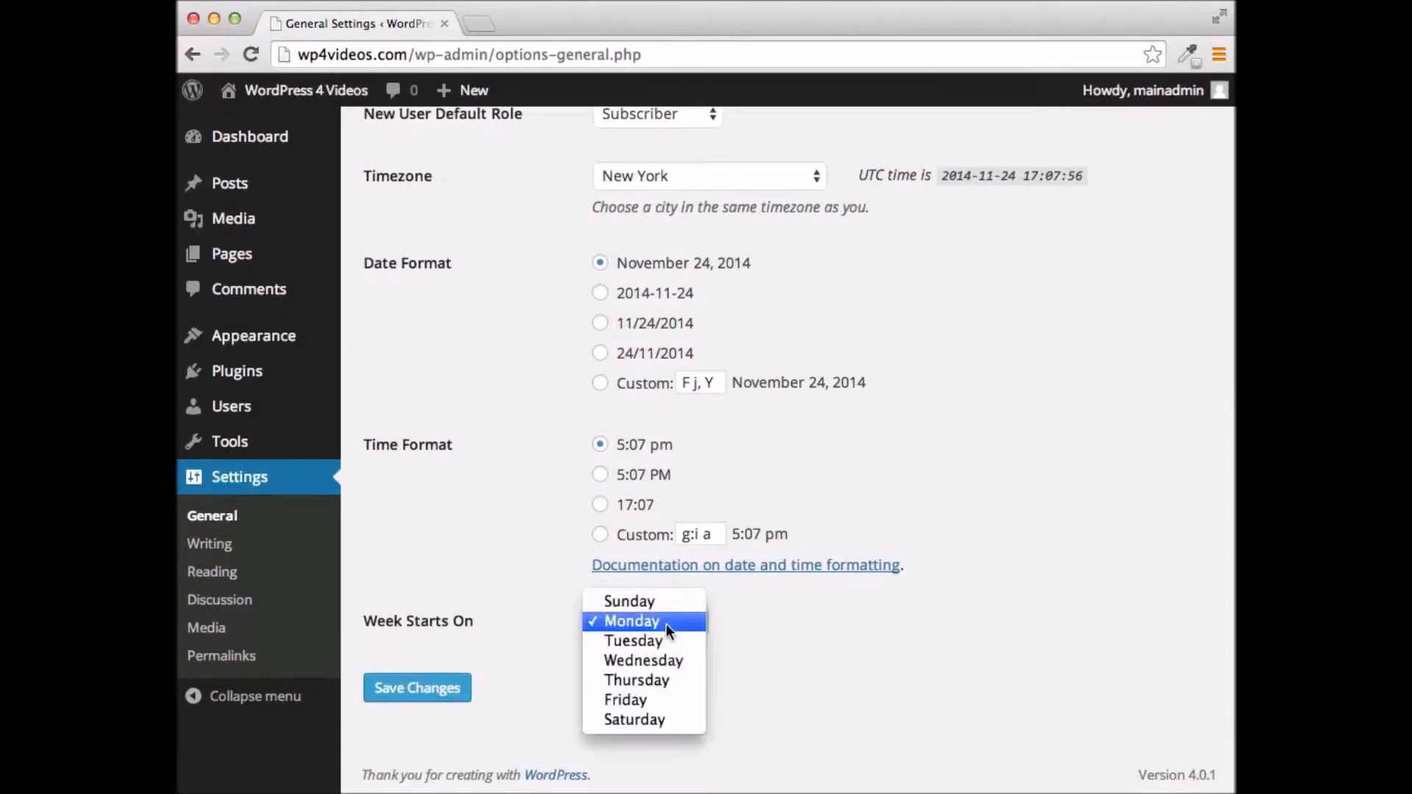
click(836, 635)
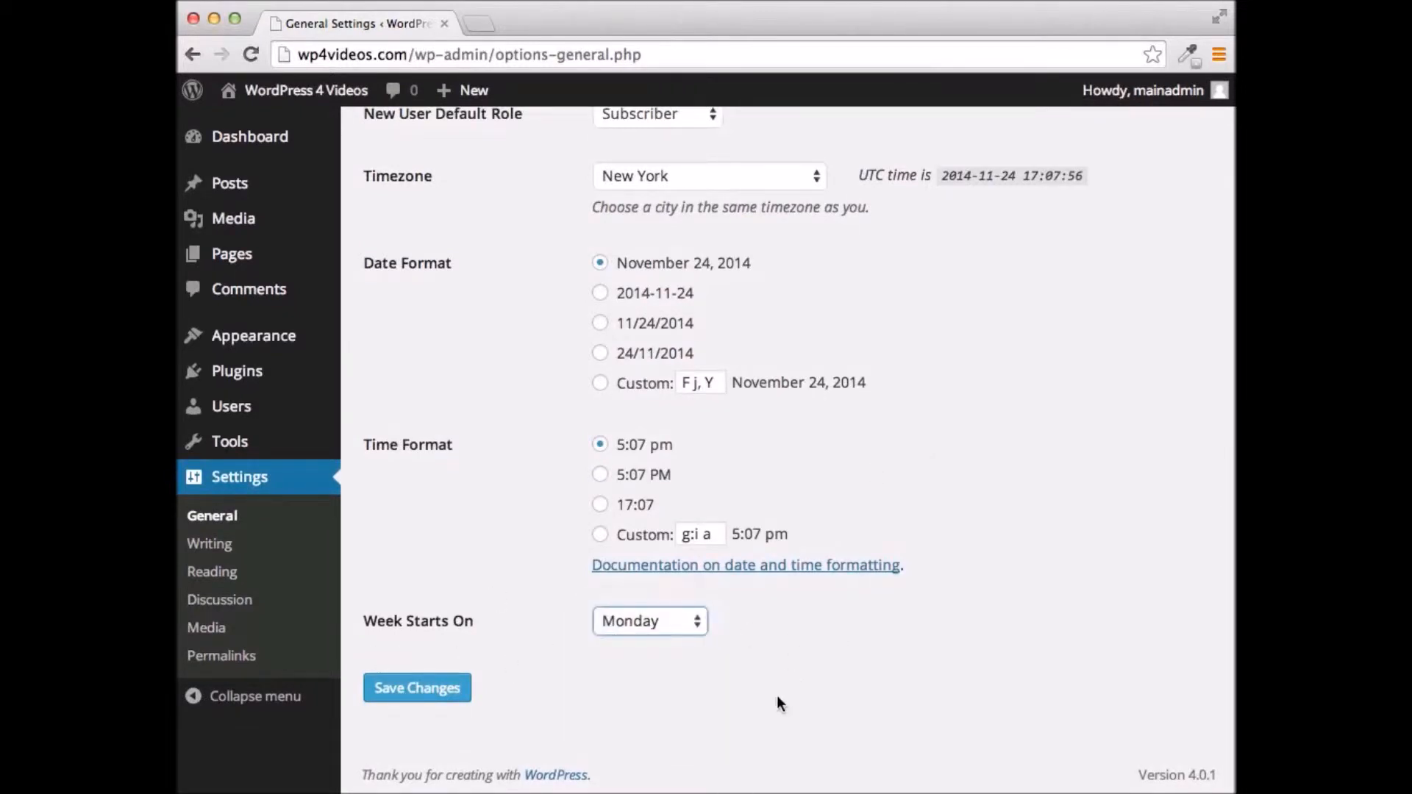
scroll(496, 496, up, 10)
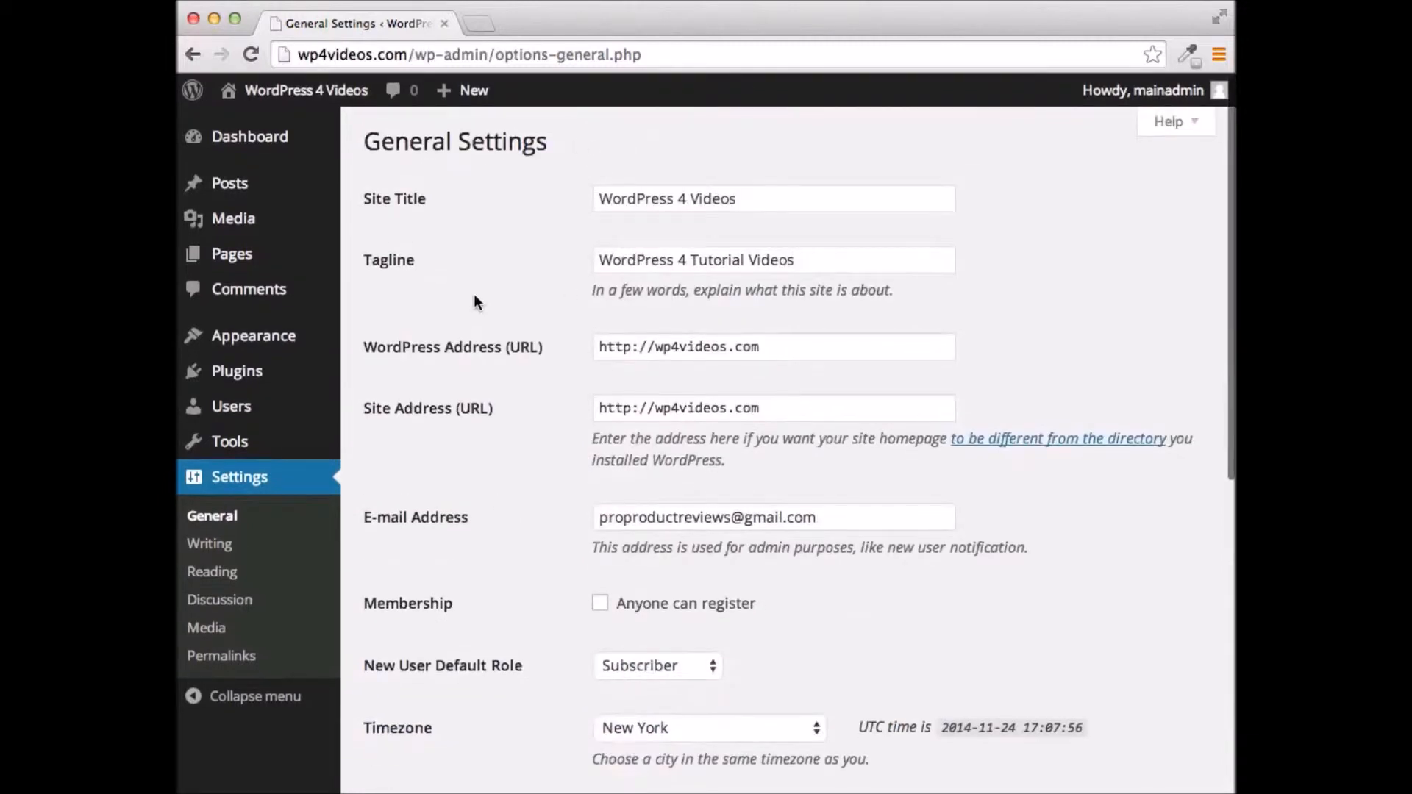
scroll(1044, 364, down, 10)
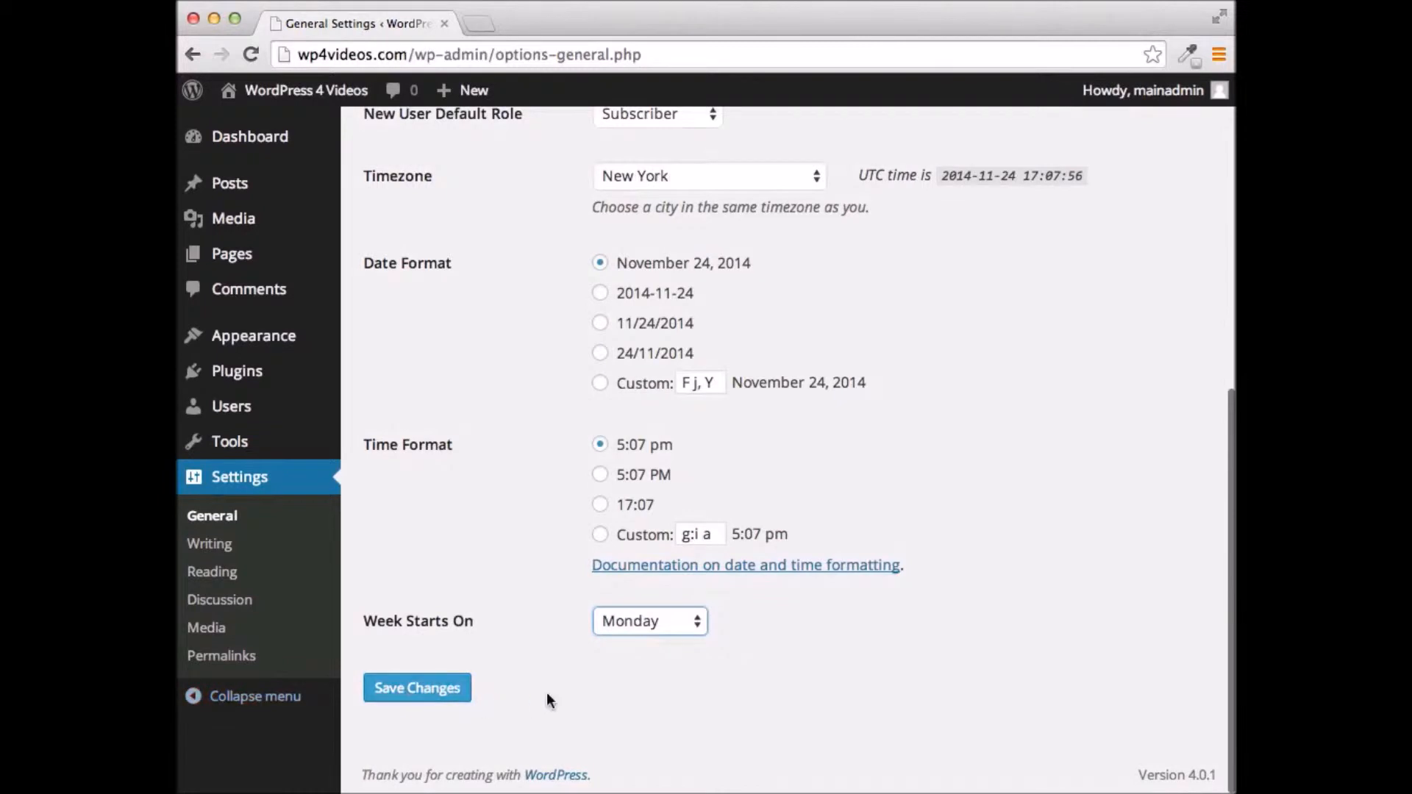
click(435, 693)
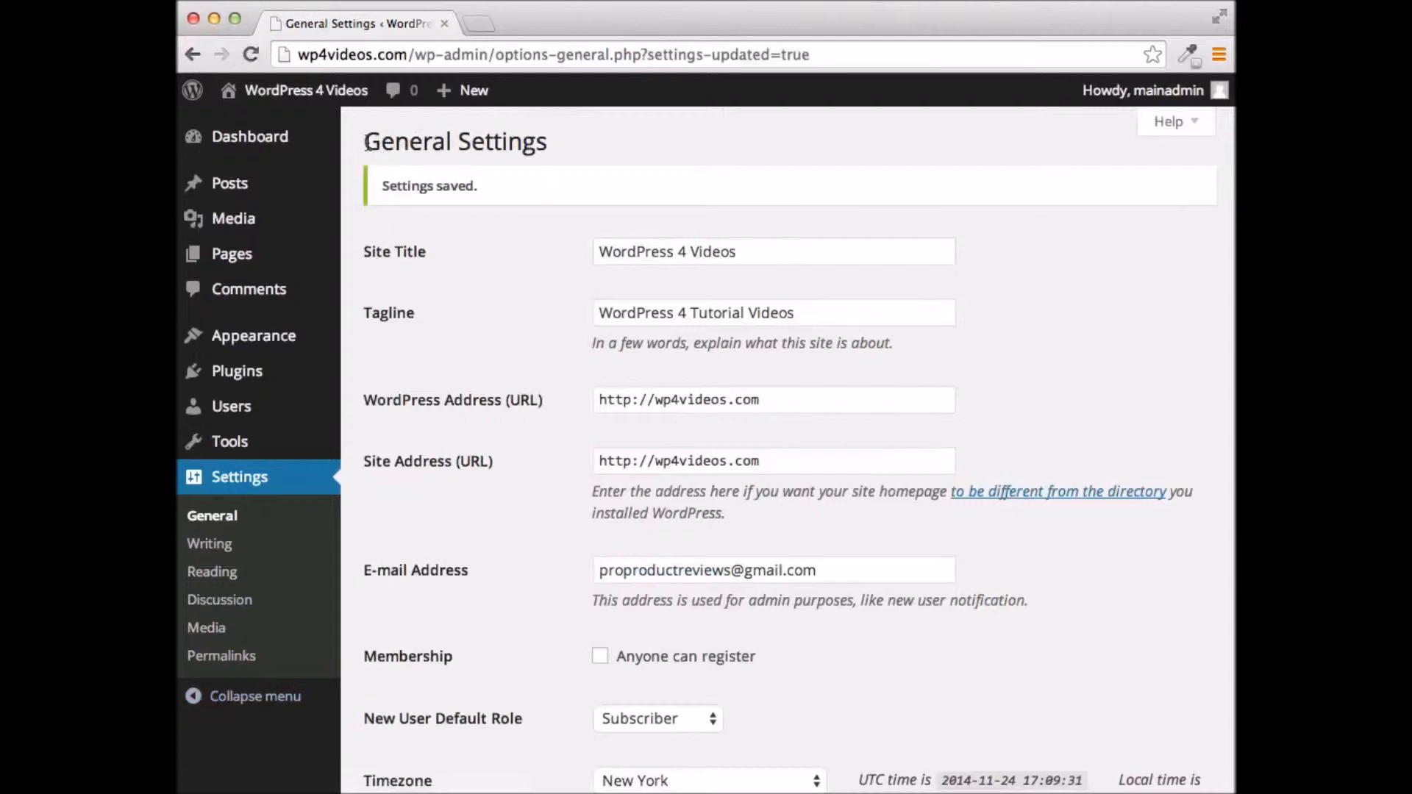
drag(492, 187, 378, 186)
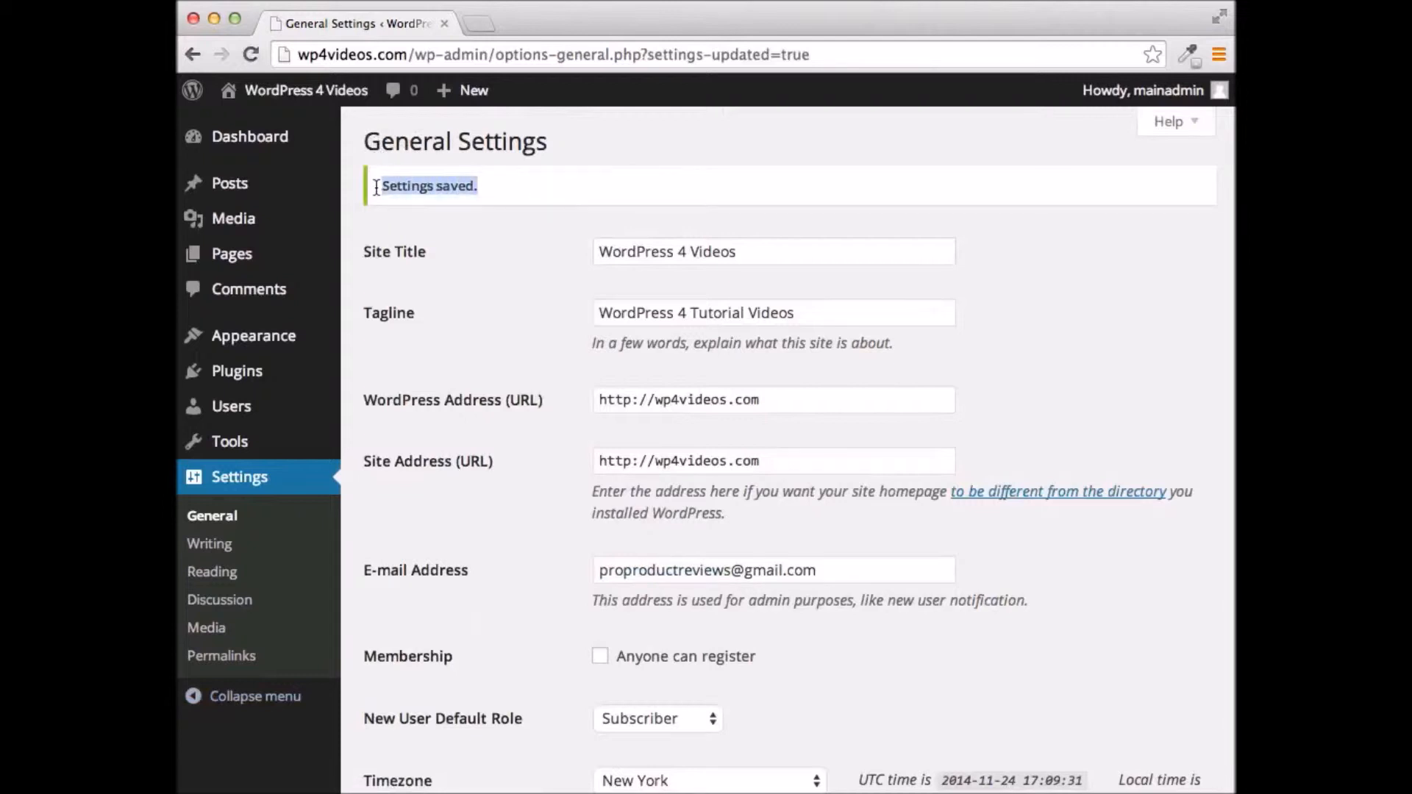
click(558, 190)
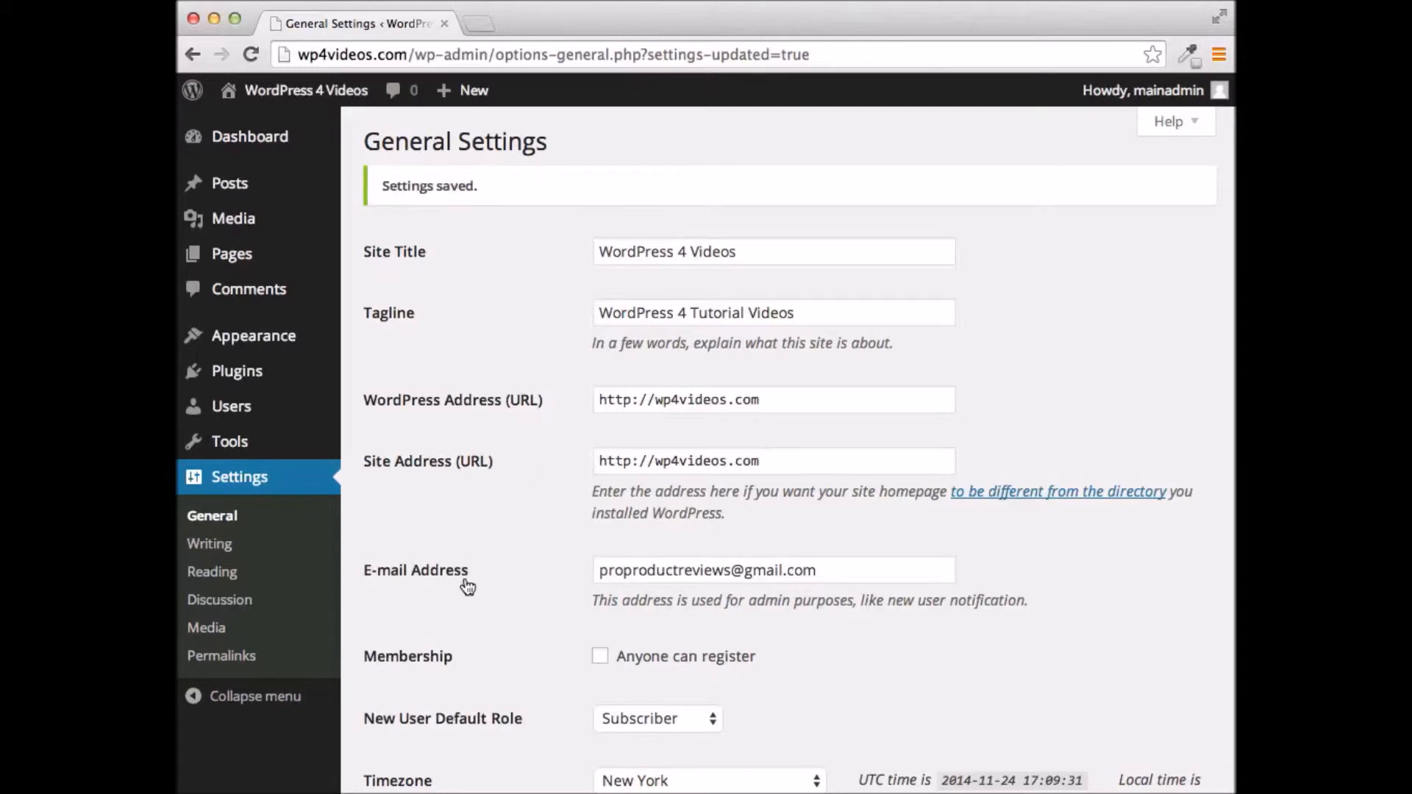
Step: Look through the Writing settings down to Update Services and open the Reading settings
click(211, 545)
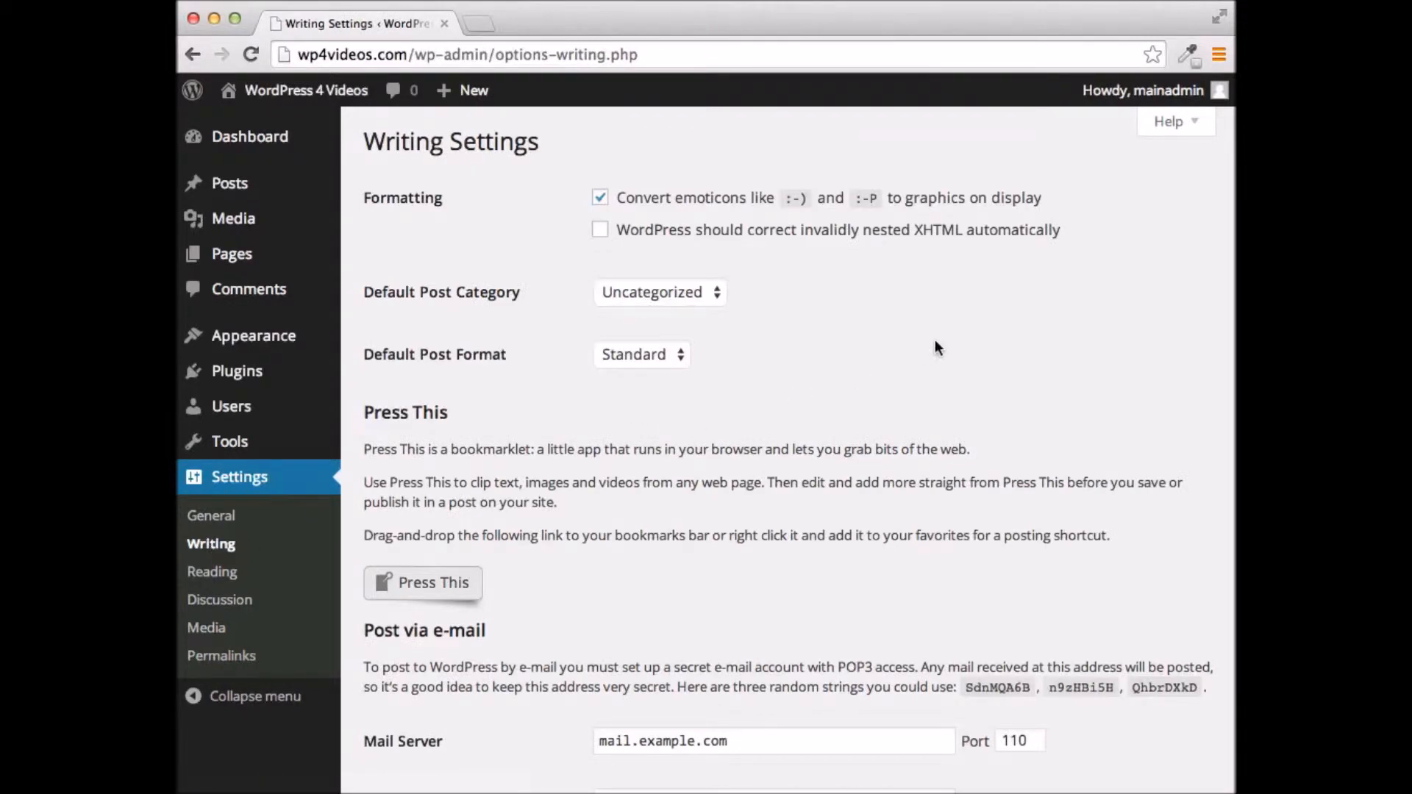
scroll(936, 346, down, 5)
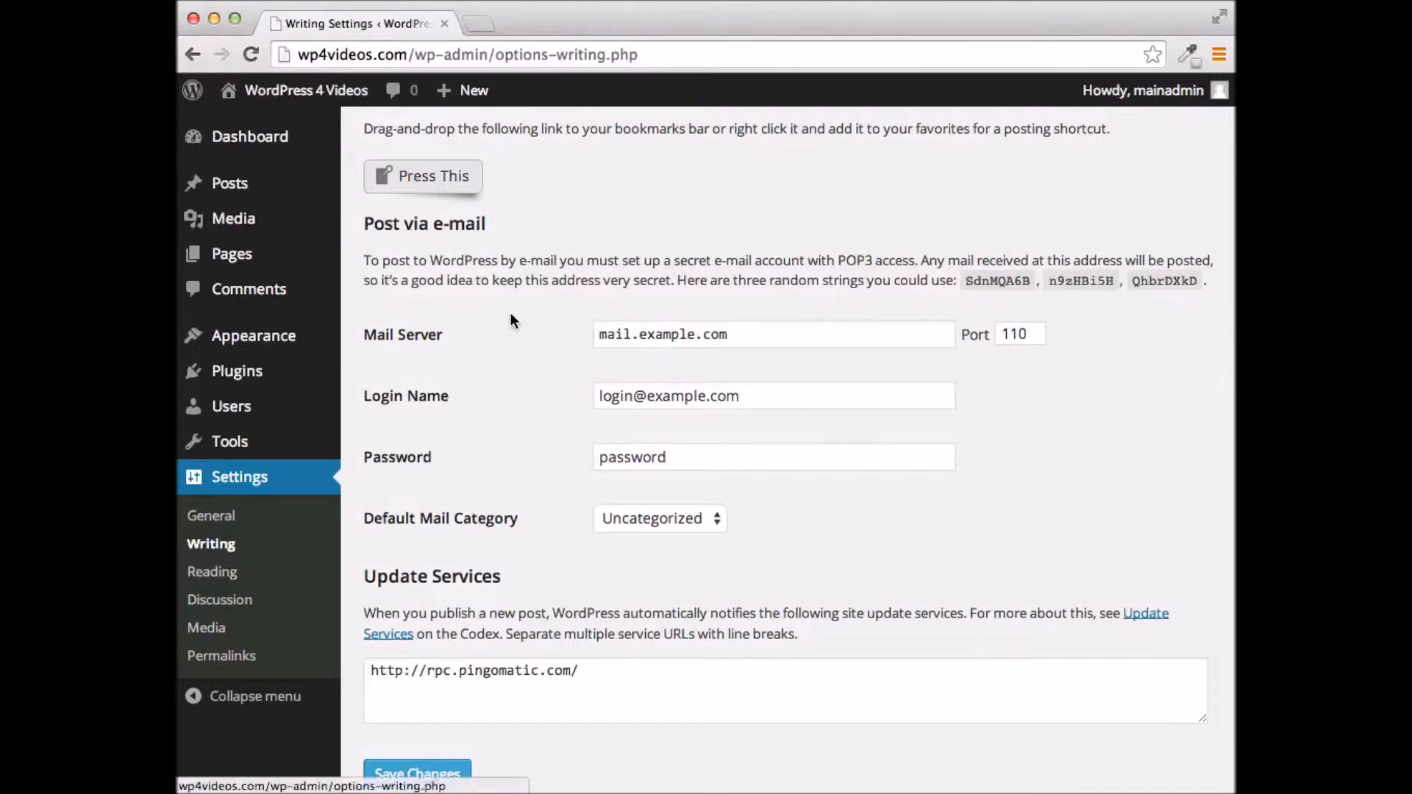
click(204, 573)
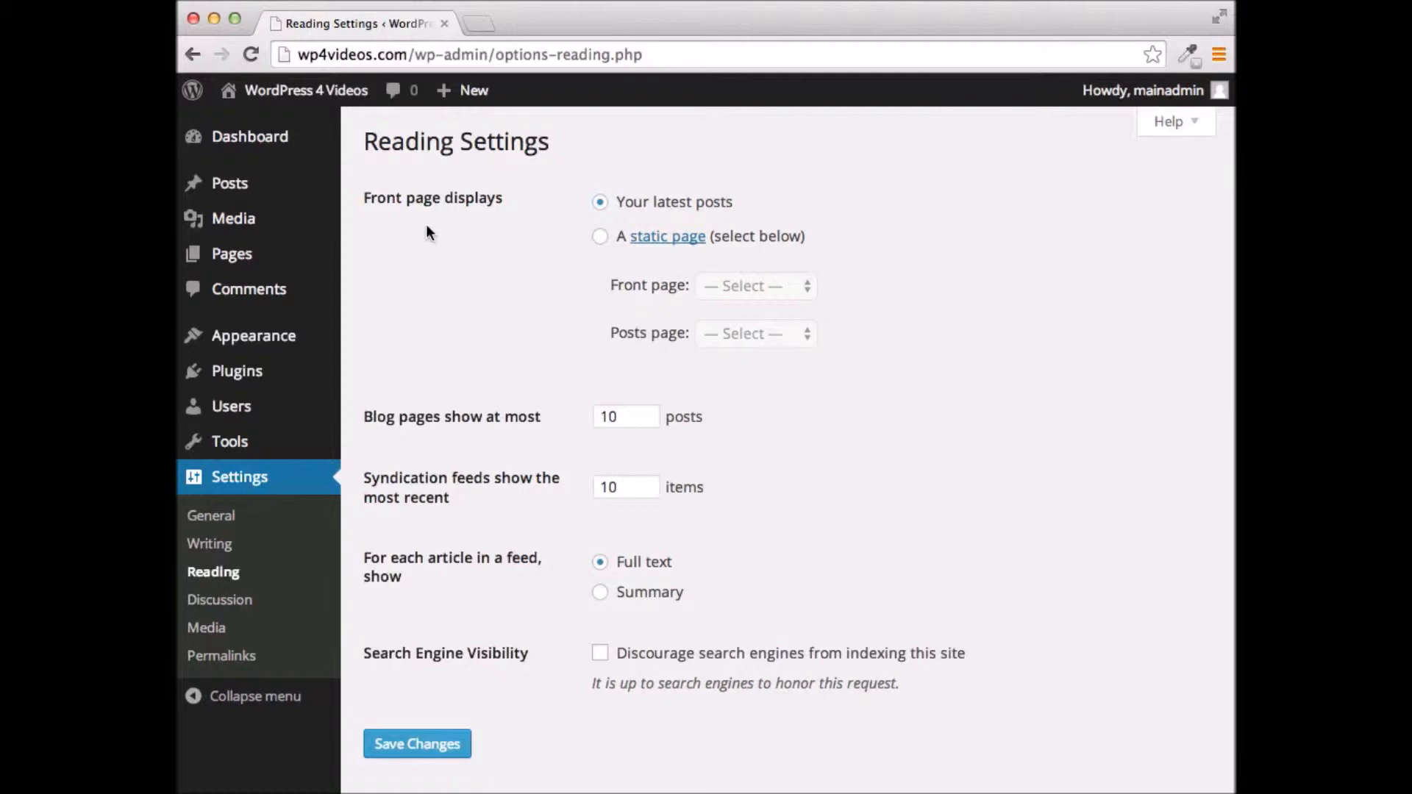
Step: Try a static page as the front page display and return it to "Your latest posts"
click(600, 236)
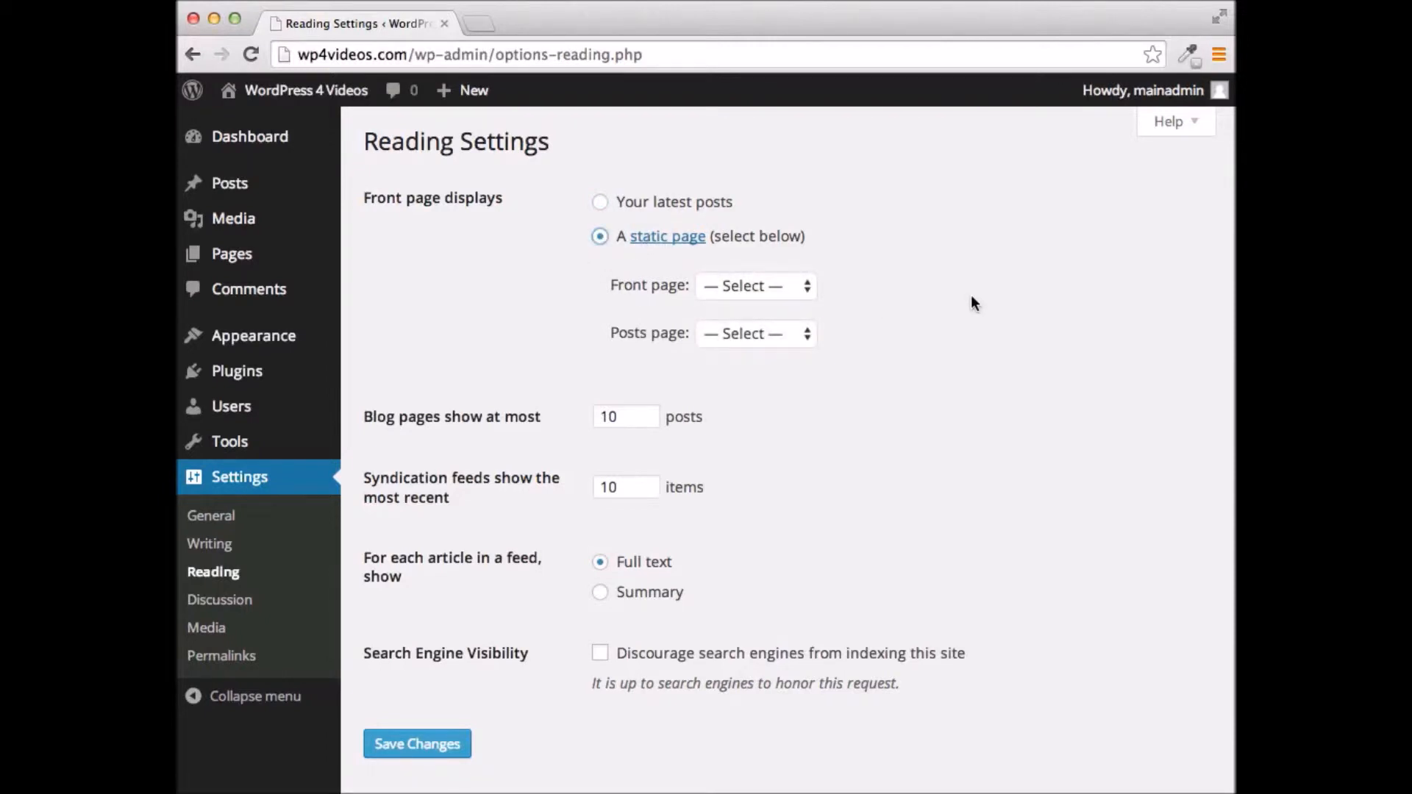
click(771, 288)
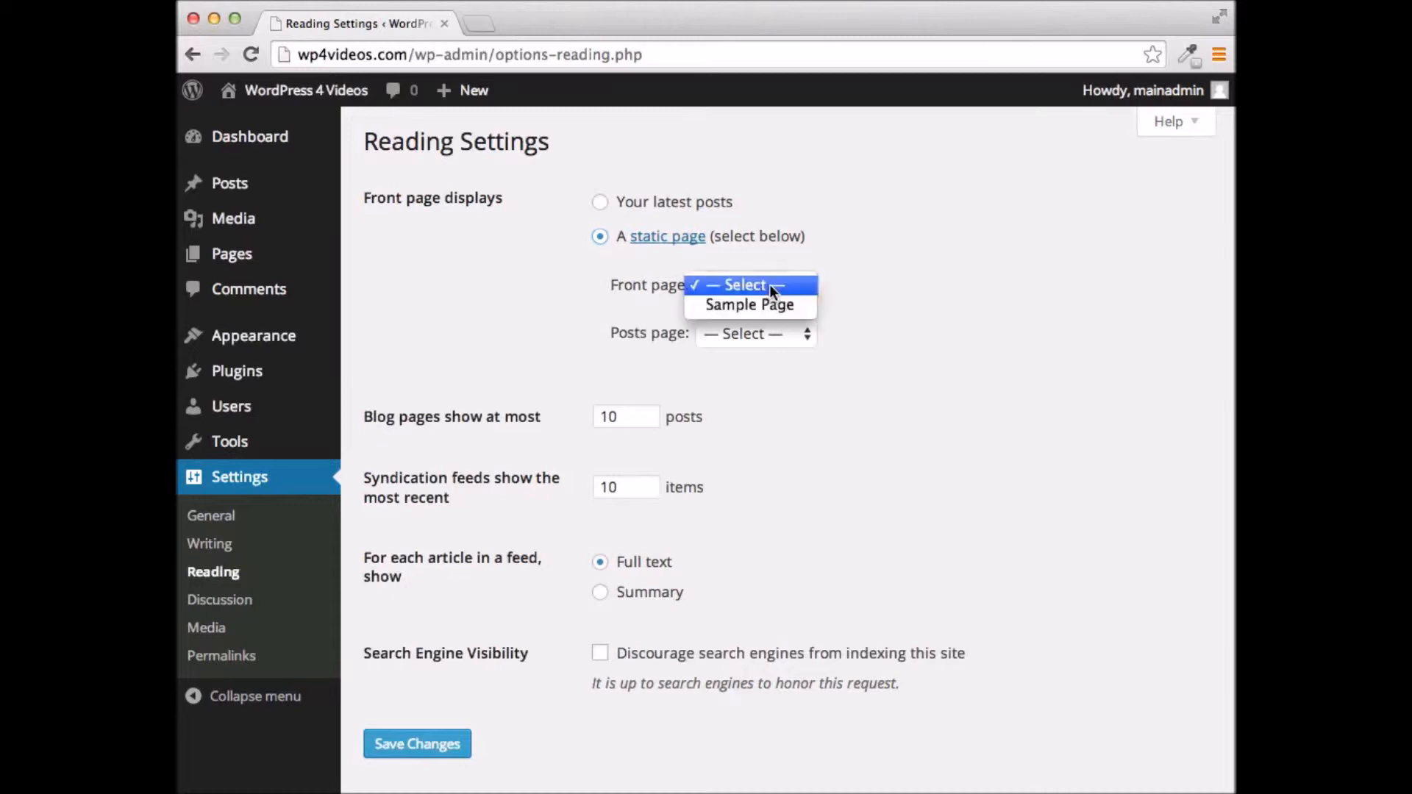
click(891, 294)
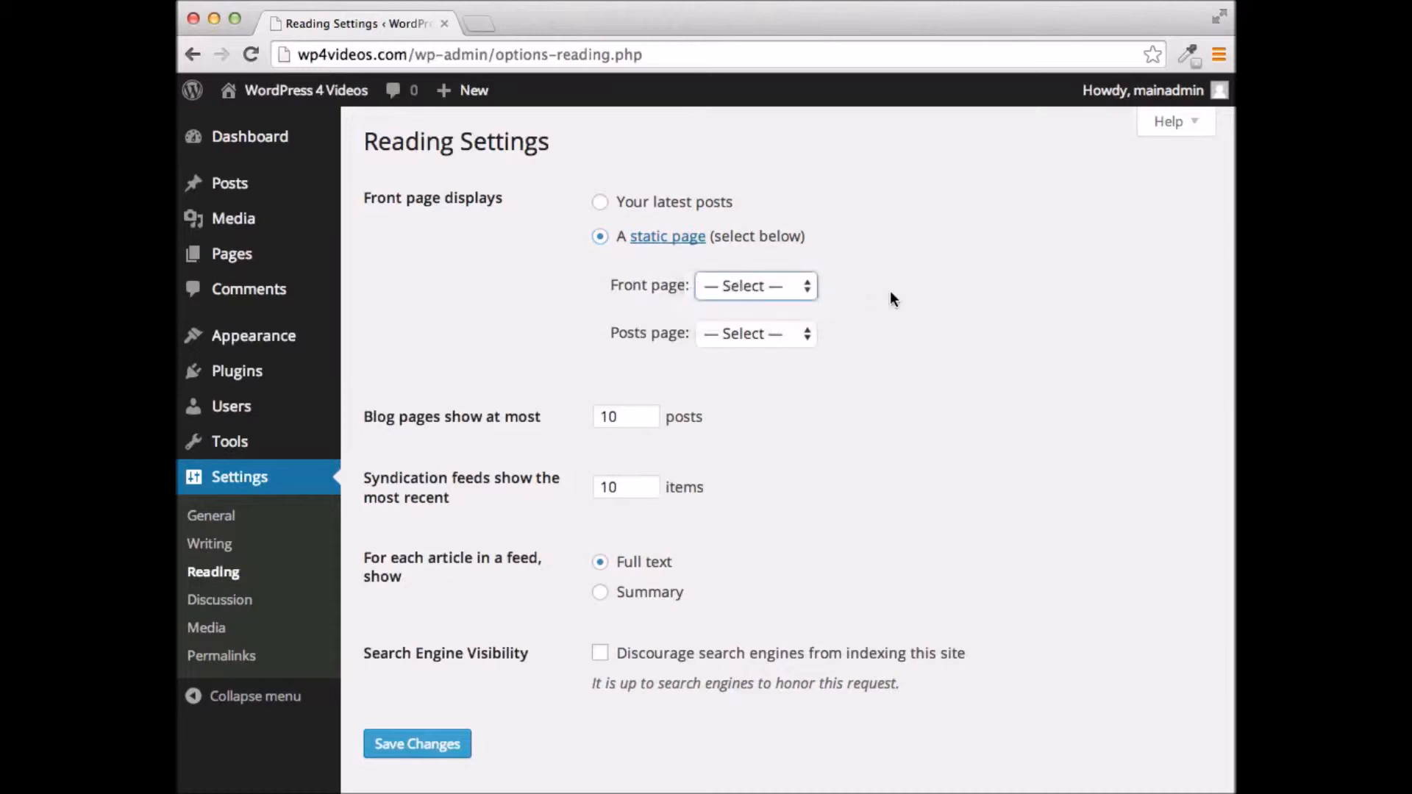
click(738, 289)
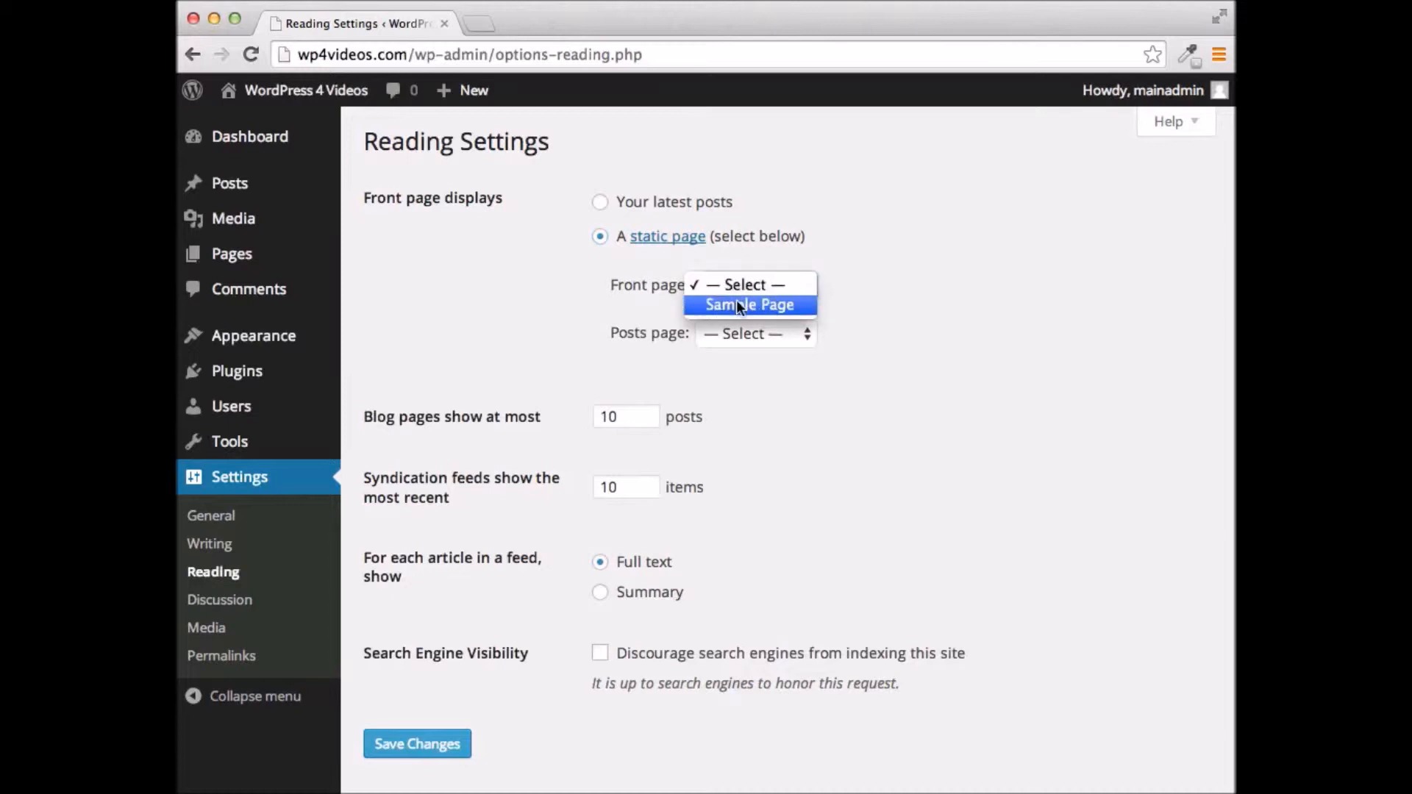
click(921, 301)
click(602, 205)
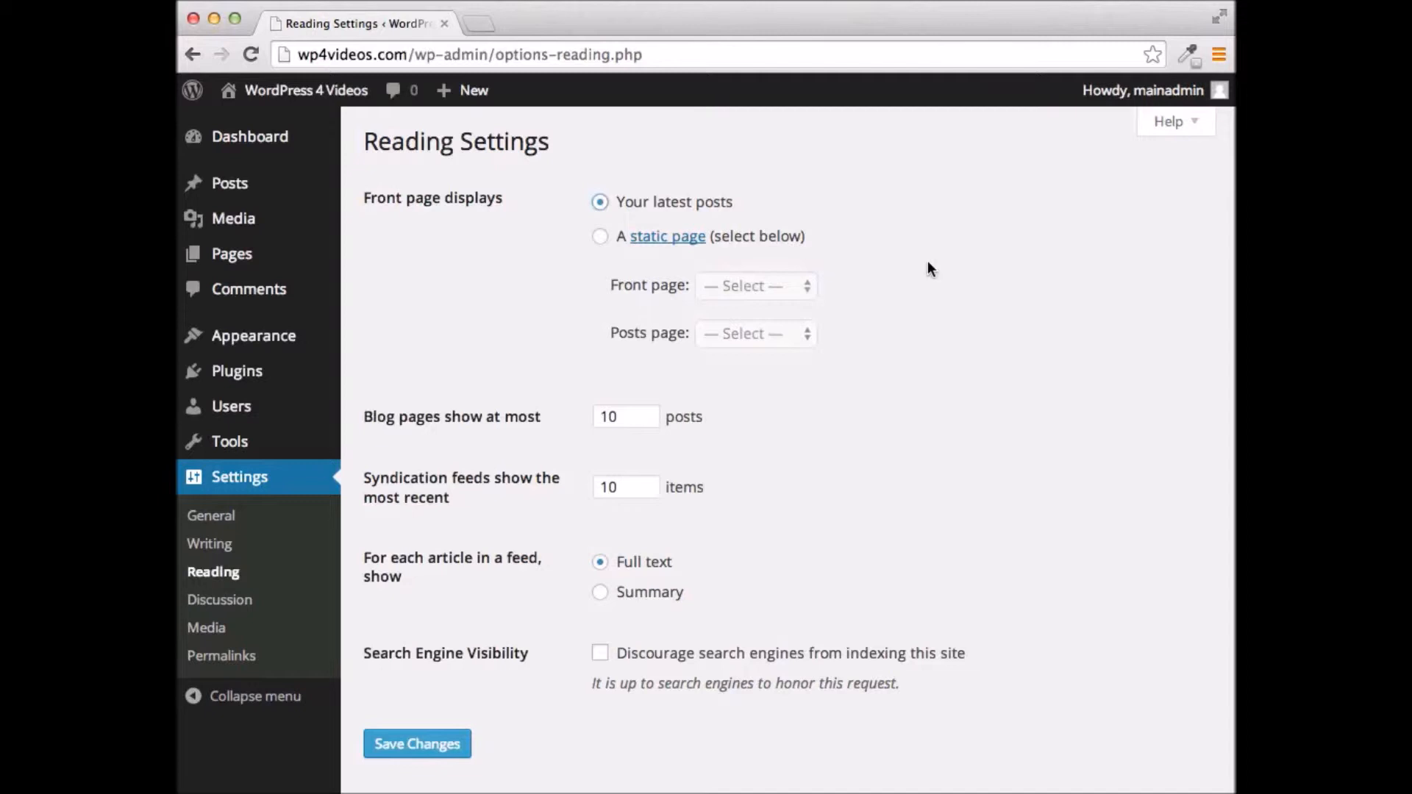
scroll(646, 416, down, 2)
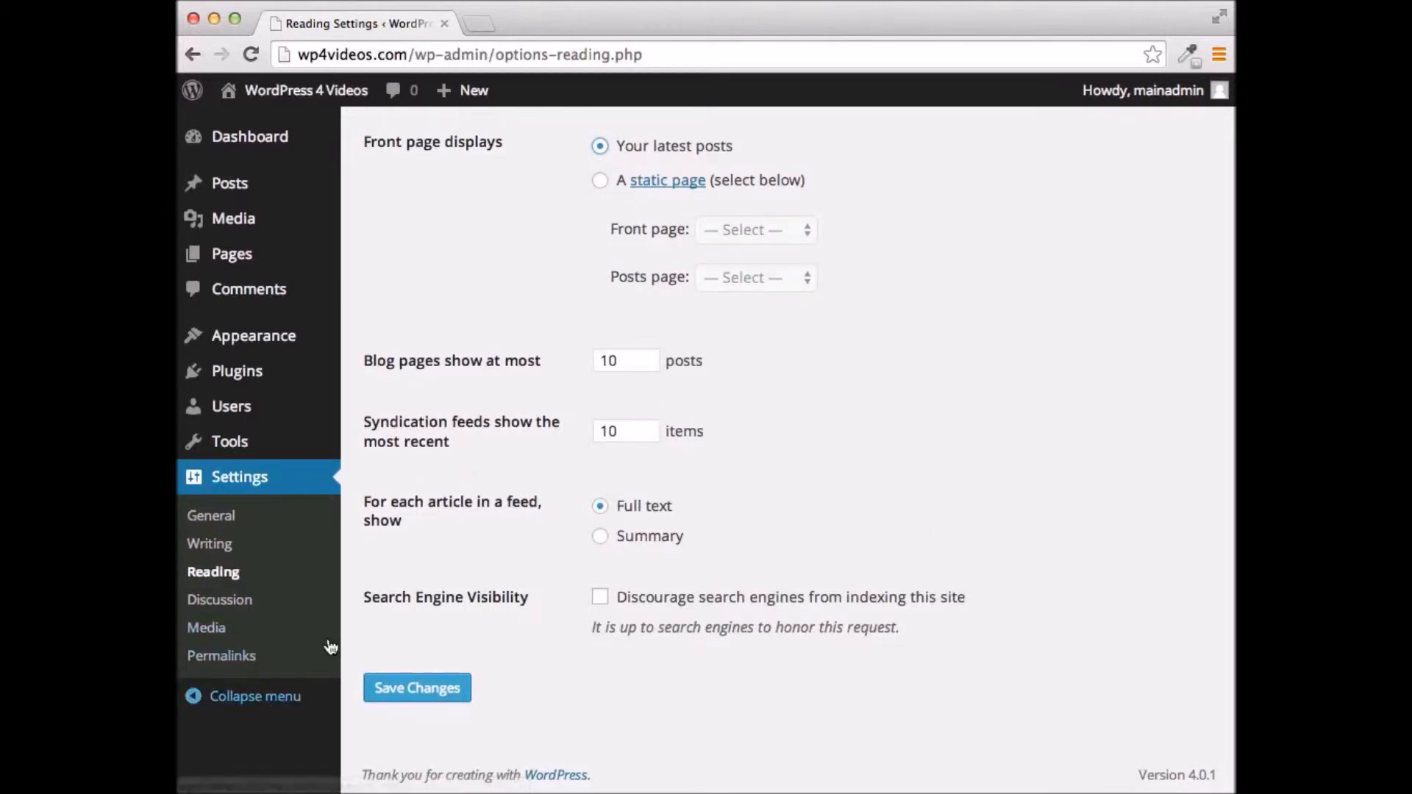
Step: Save the Reading settings and open the Discussion settings
click(417, 688)
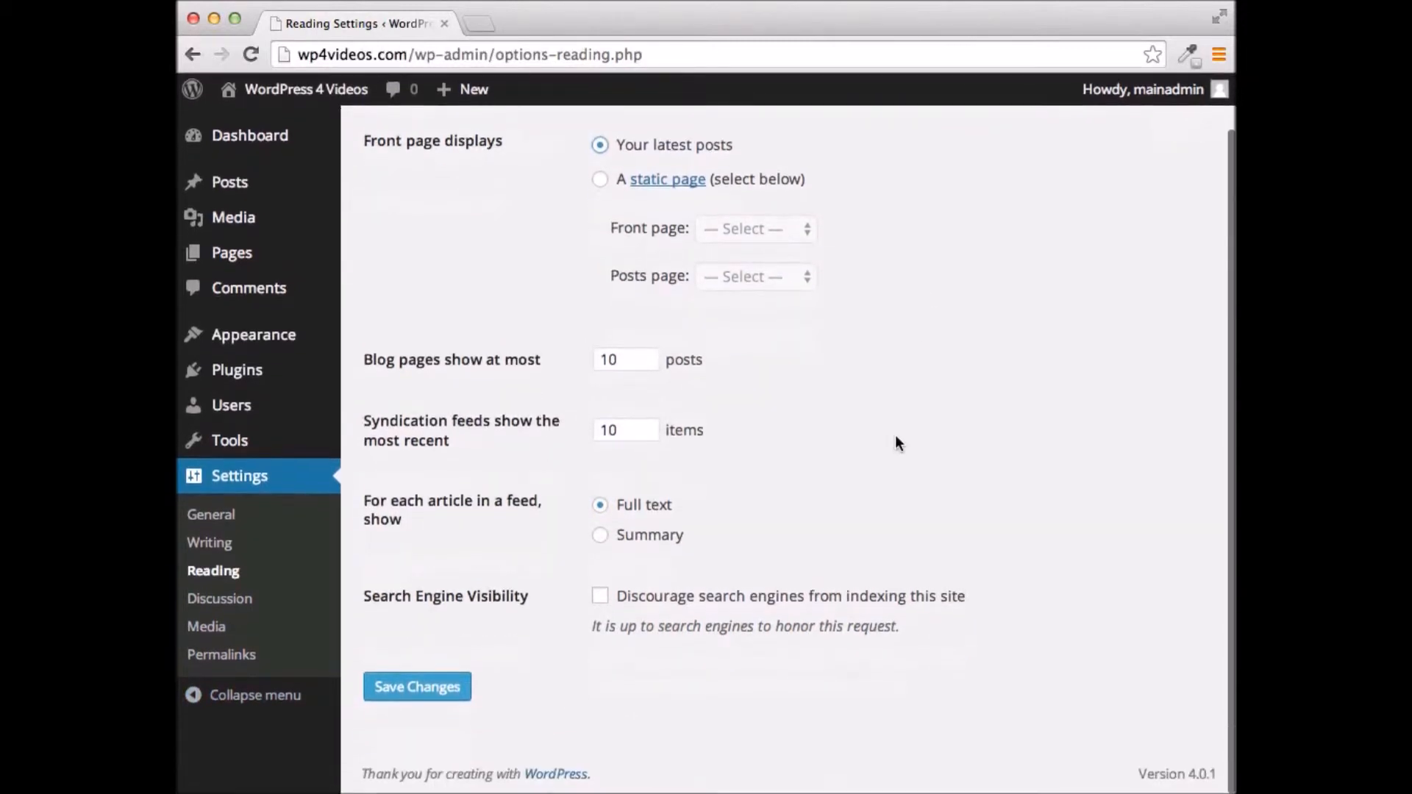
click(408, 691)
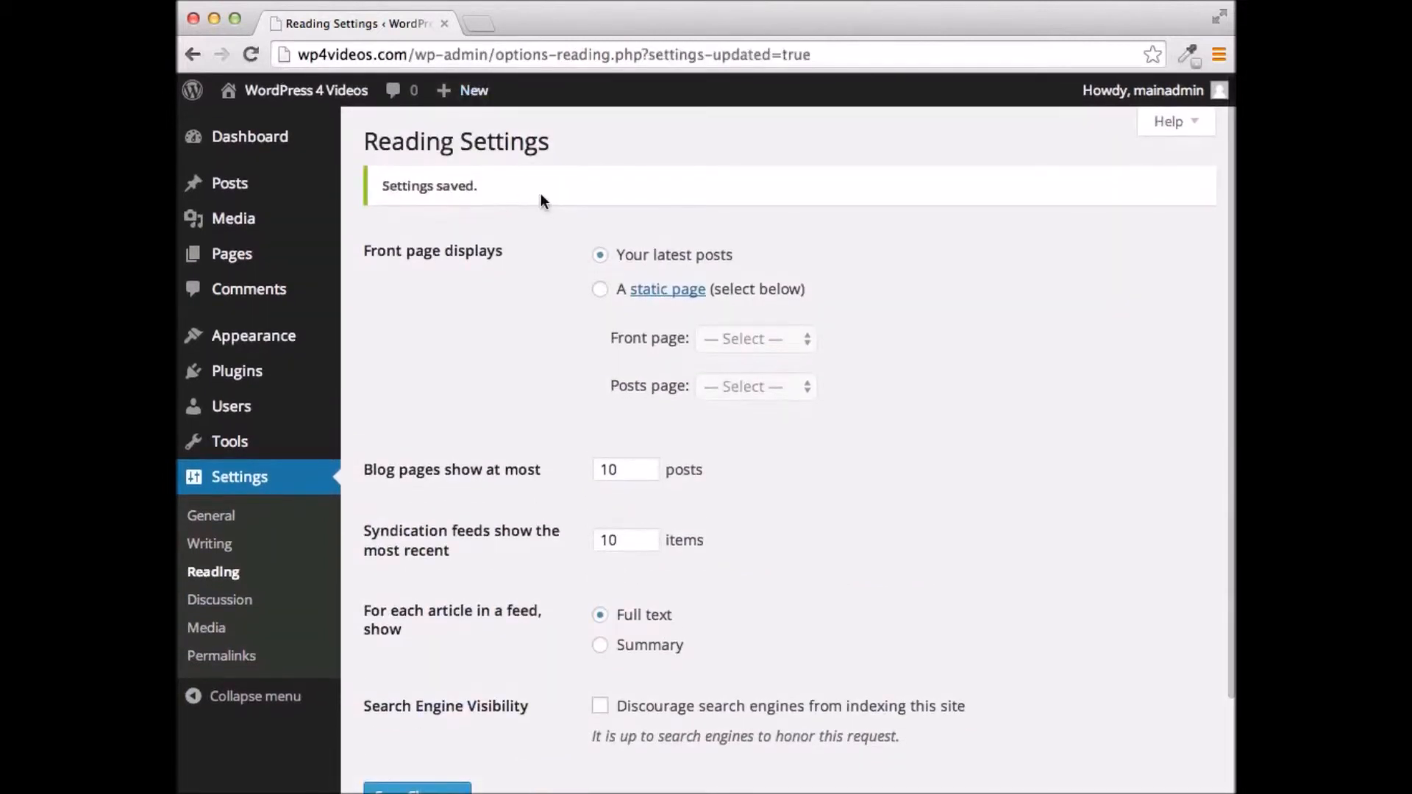
click(234, 607)
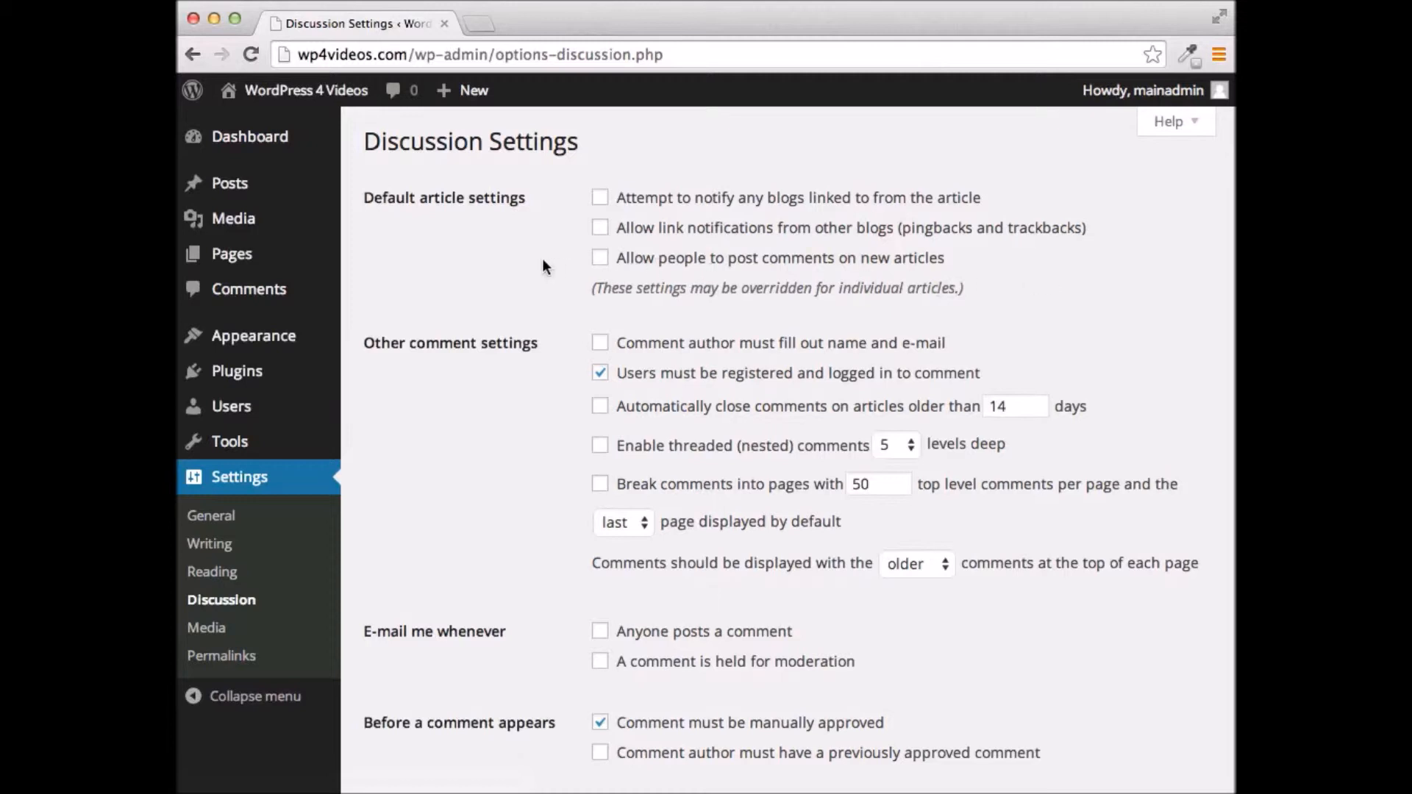
Step: Try allowing comments on new articles, turn the option back off, and highlight the note on overriding these settings for individual articles
click(601, 259)
click(601, 260)
drag(589, 288, 984, 288)
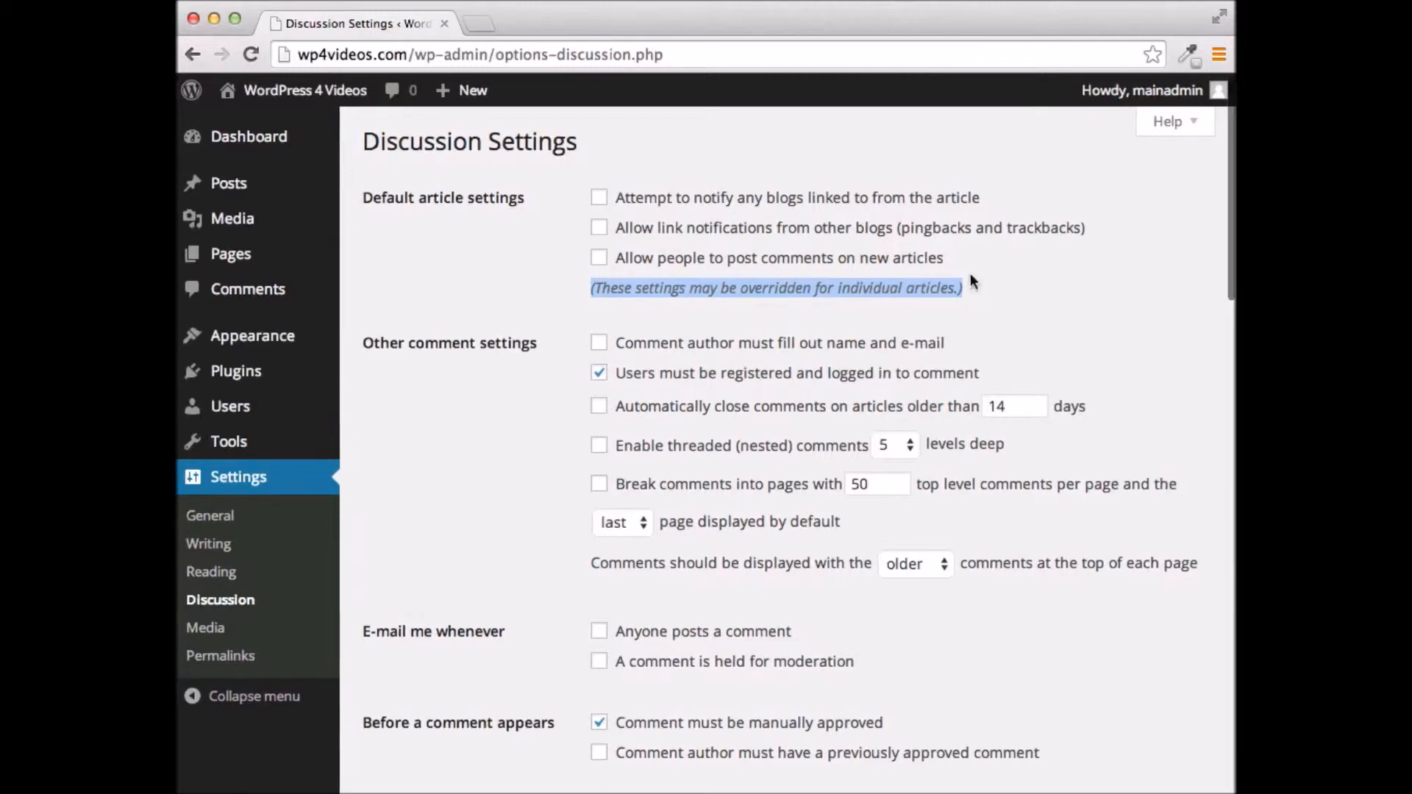
click(535, 276)
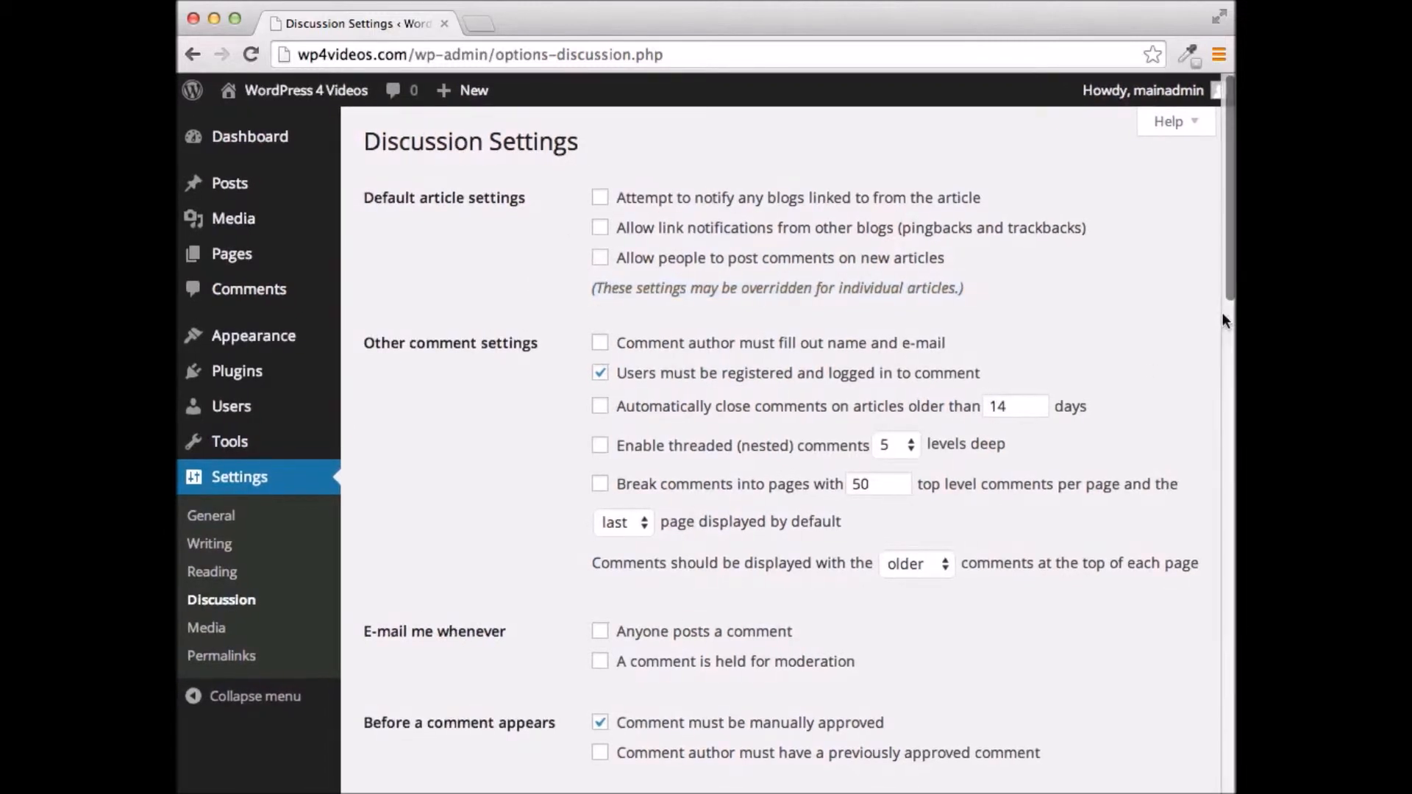
Step: Look through the Discussion settings, from the default article and comment options through moderation and blacklist to the avatar options
scroll(1102, 305, down, 4)
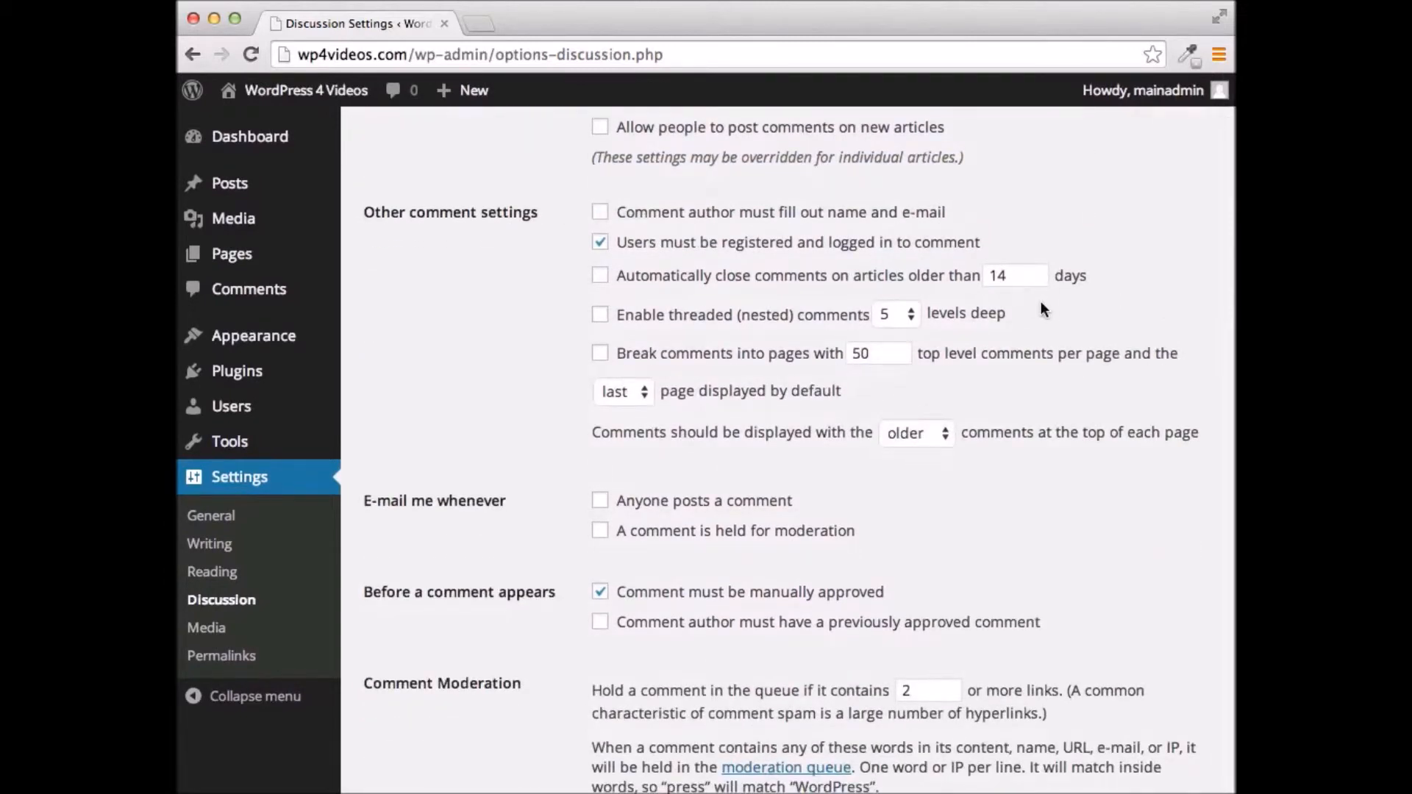
scroll(1098, 279, down, 5)
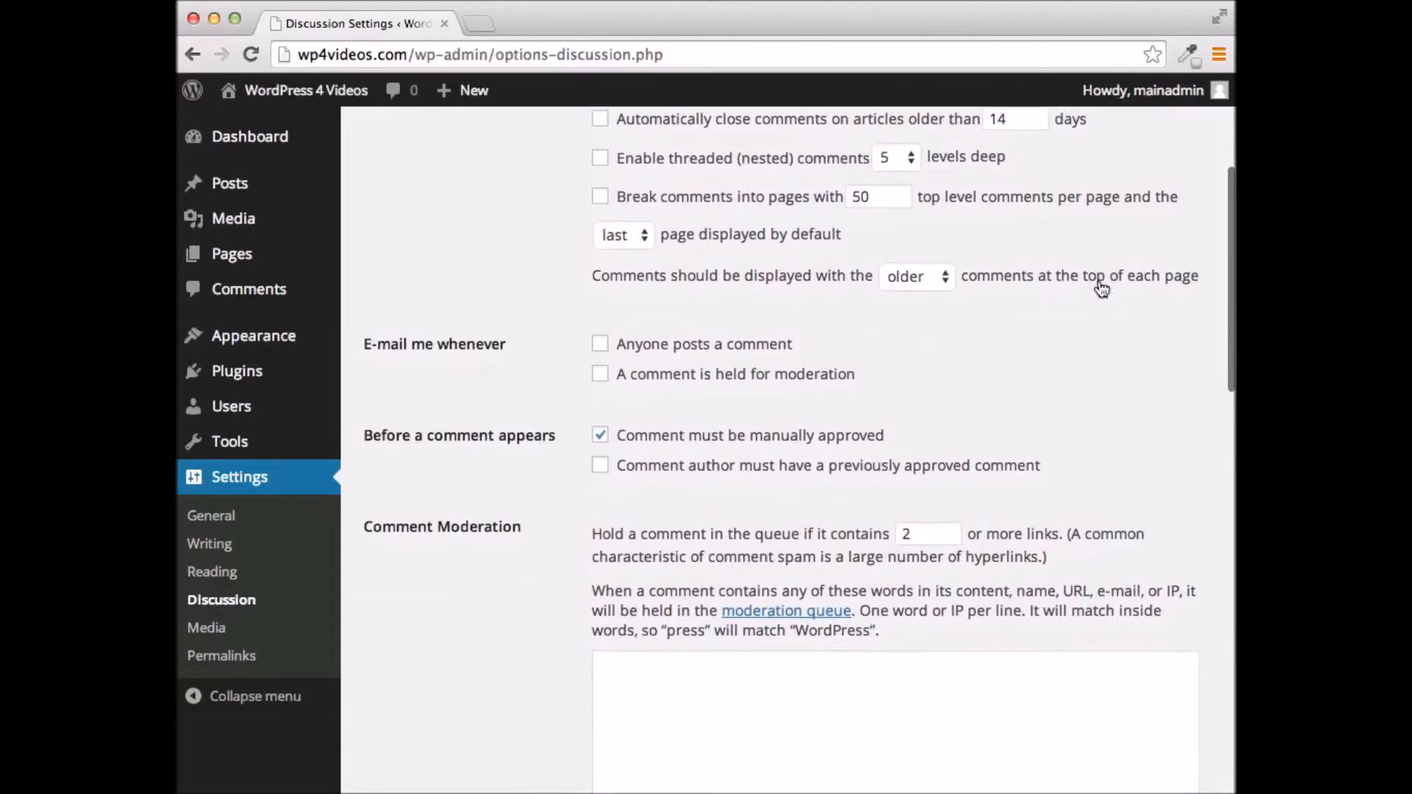
scroll(1026, 339, down, 7)
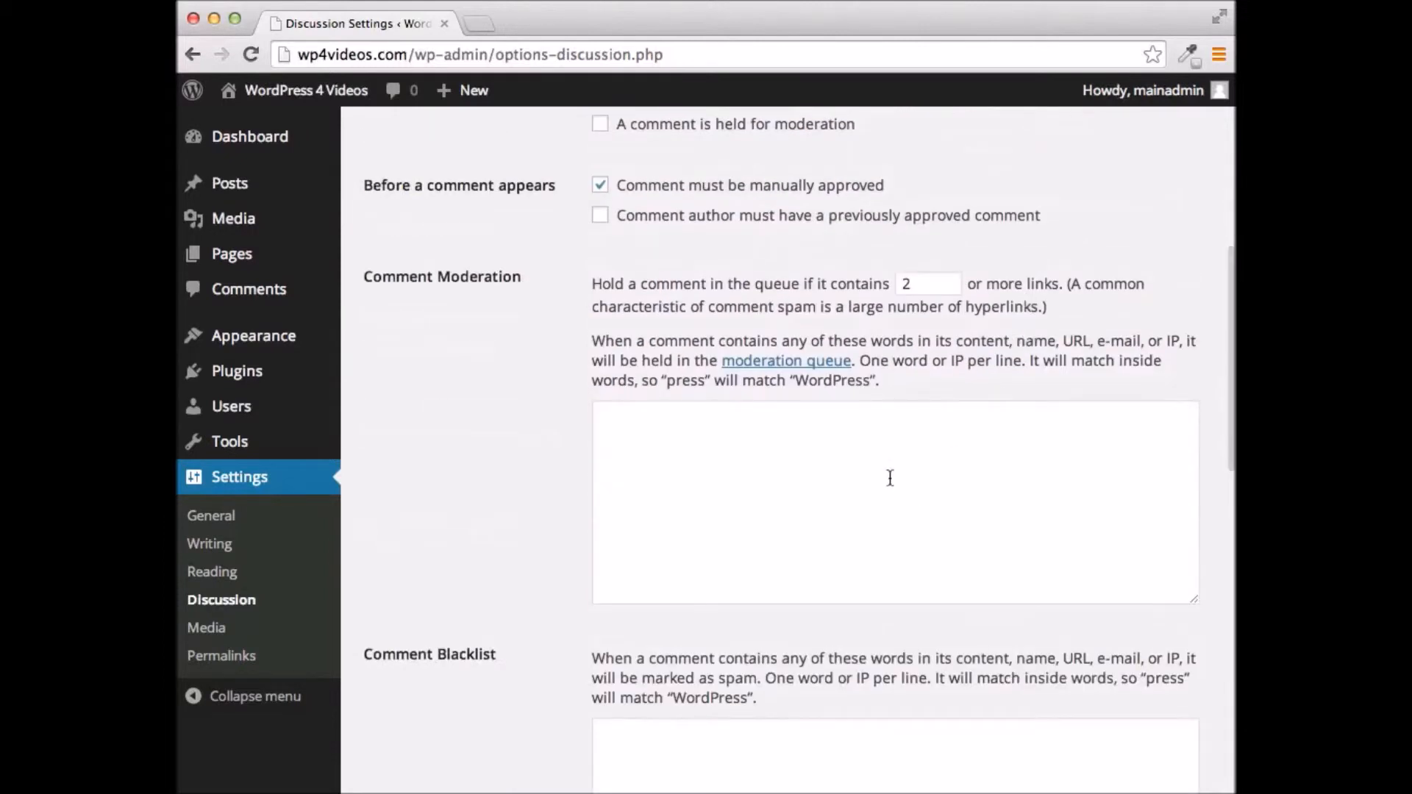
scroll(826, 466, down, 9)
scroll(470, 404, down, 17)
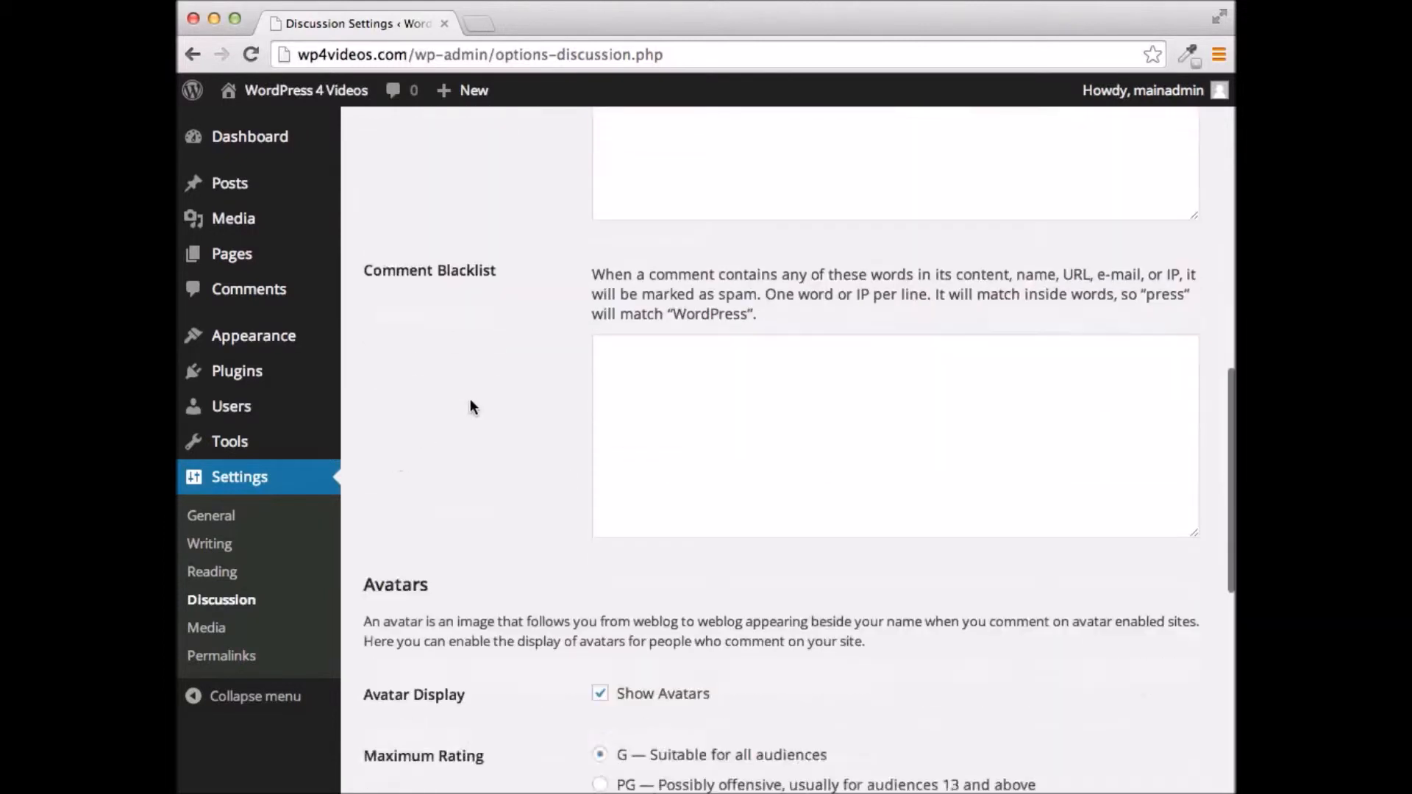
scroll(470, 404, down, 3)
scroll(470, 404, up, 20)
scroll(470, 403, up, 5)
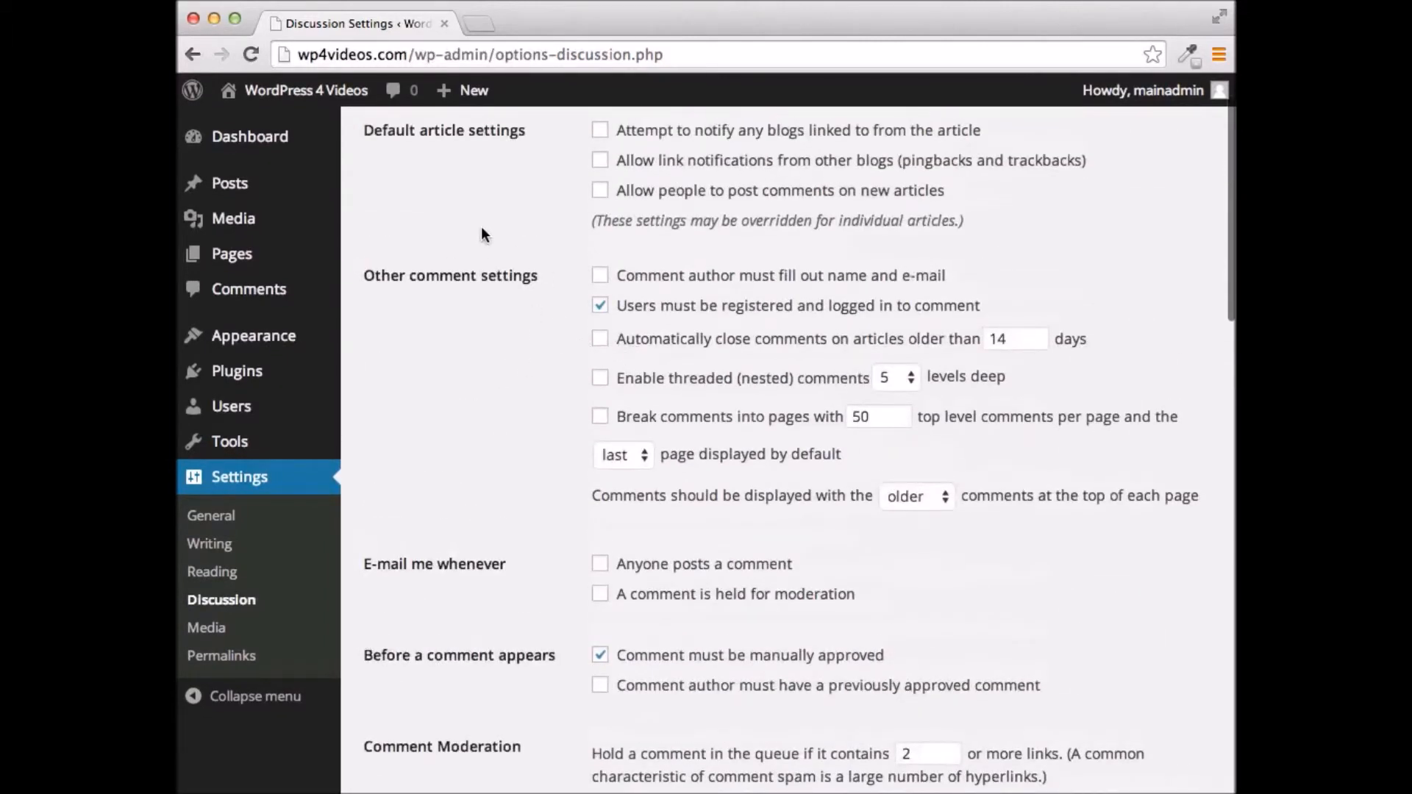
scroll(482, 229, down, 20)
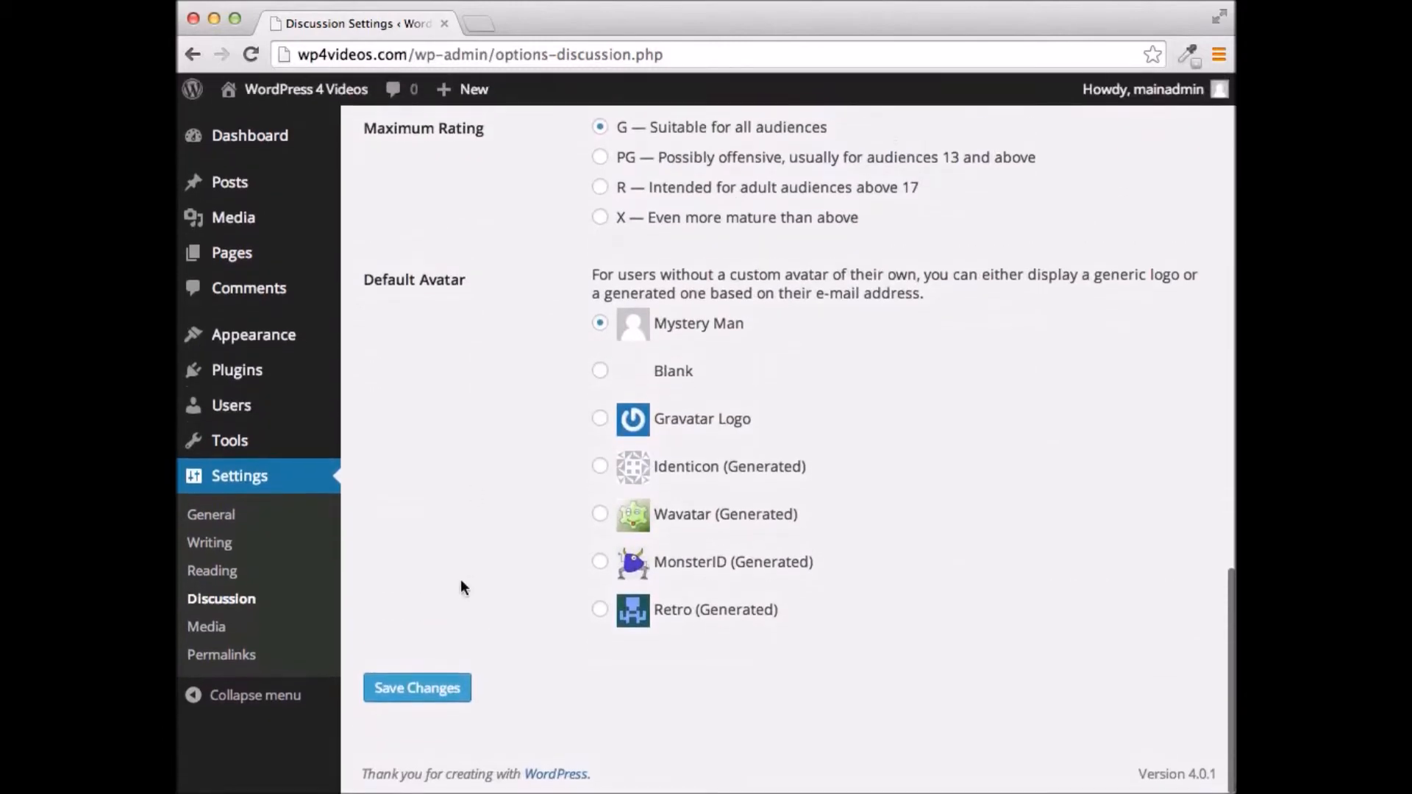
scroll(466, 581, up, 20)
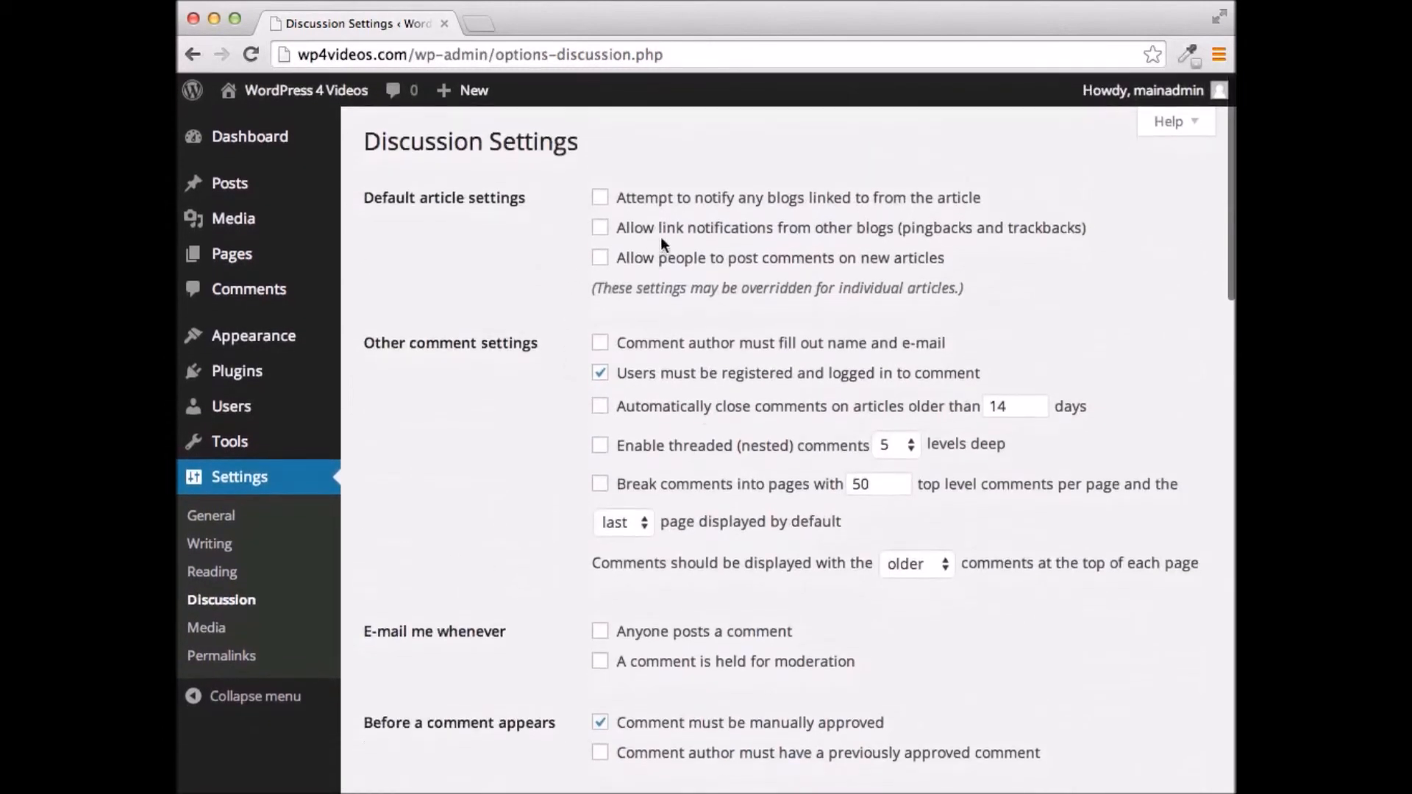
scroll(987, 420, down, 20)
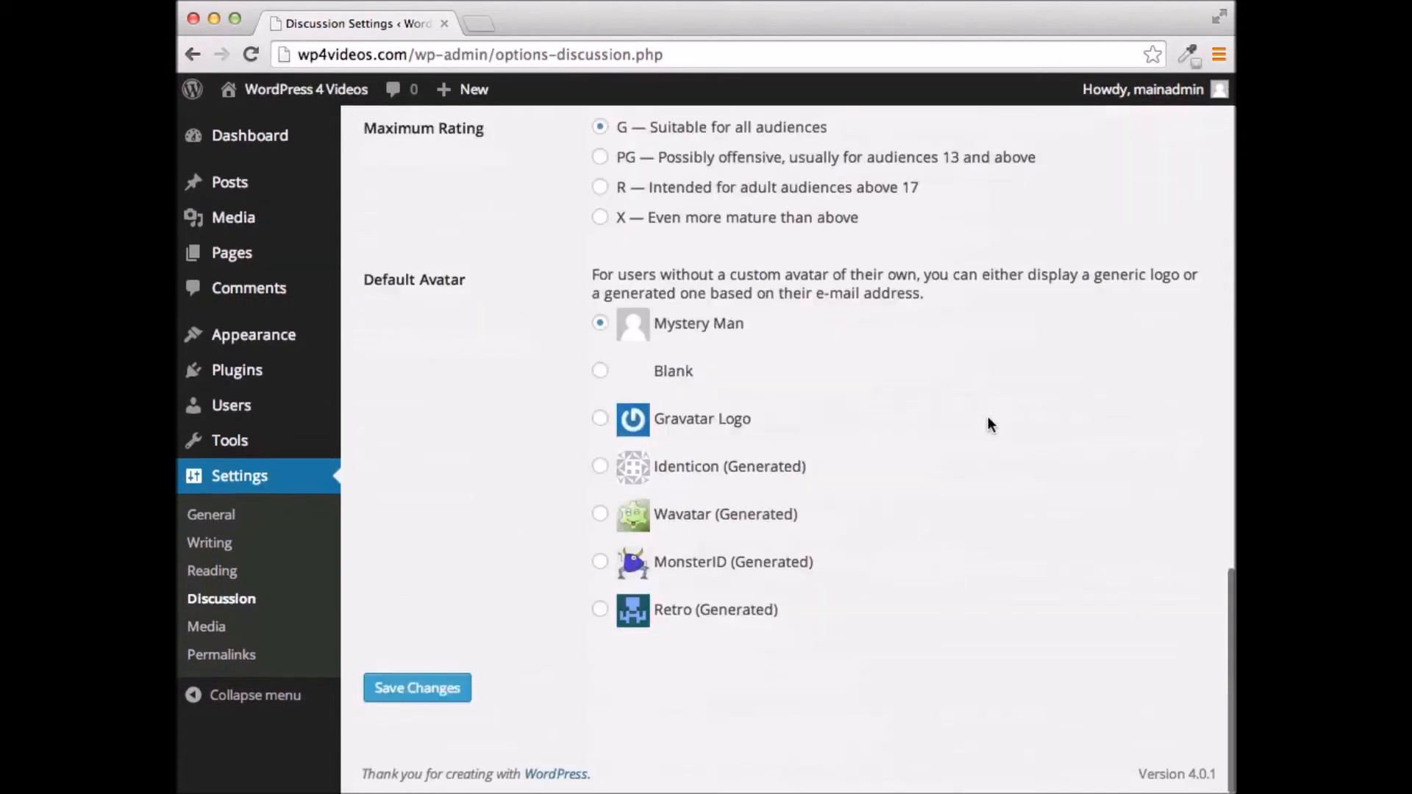
Step: Save the Discussion settings, and open and save the Media settings for image sizes and upload folders
click(418, 686)
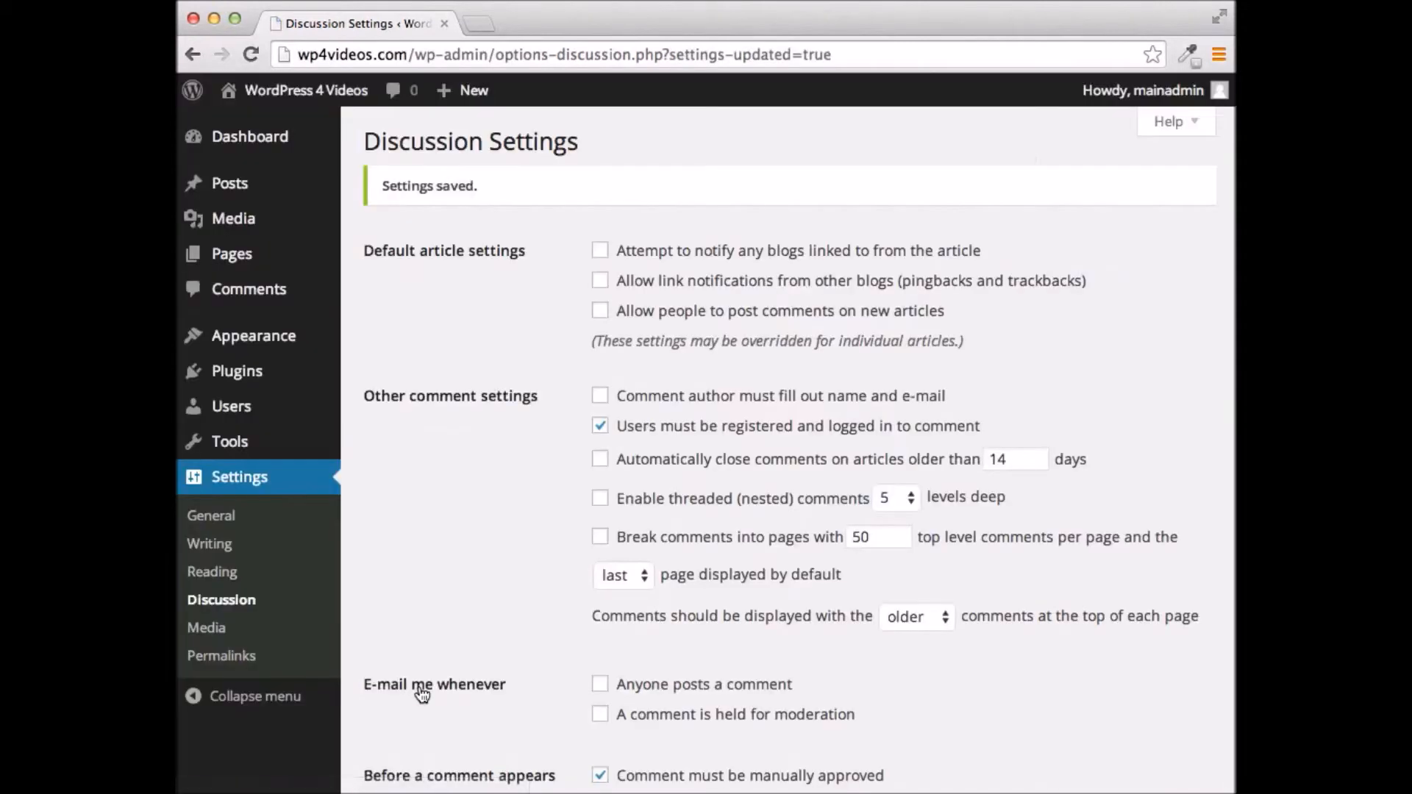
click(206, 631)
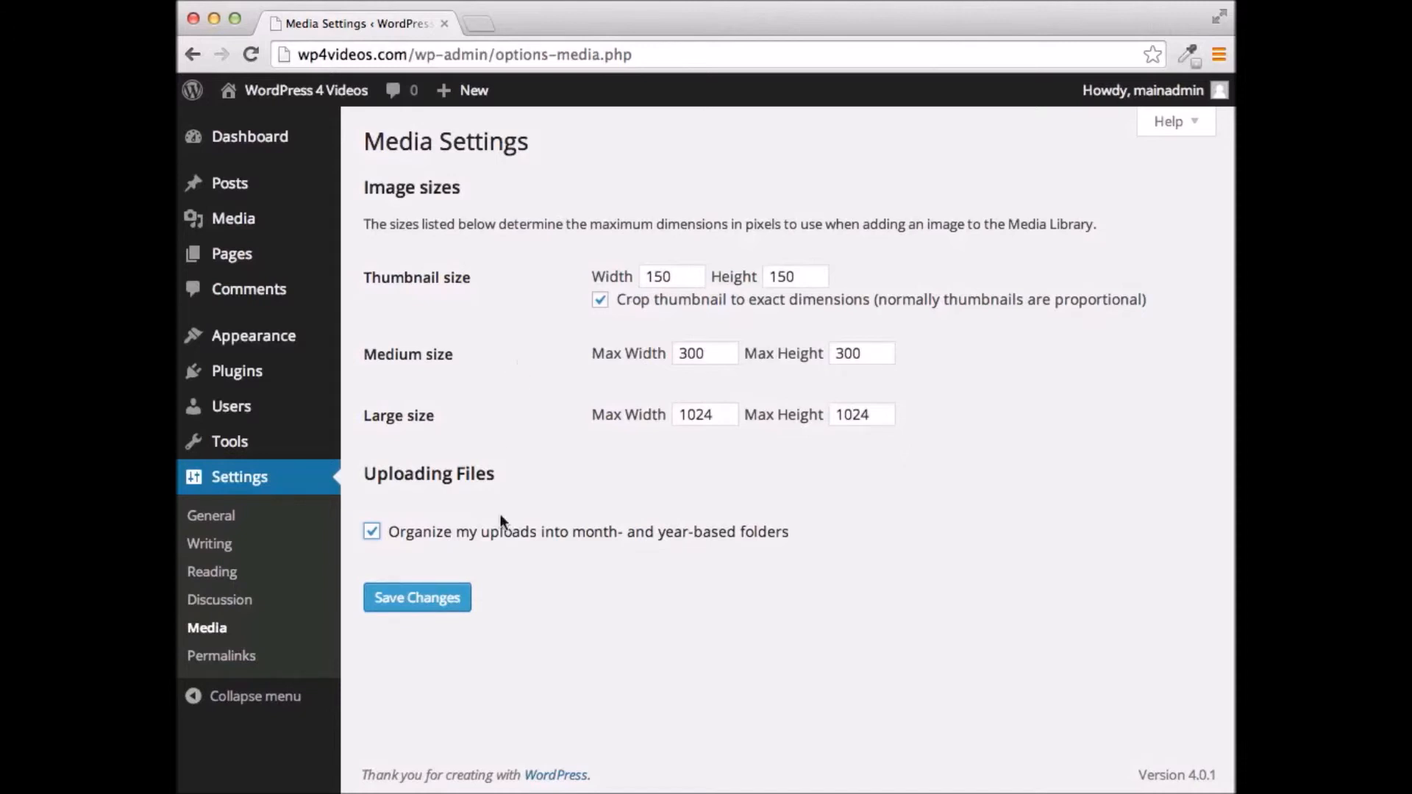
click(394, 605)
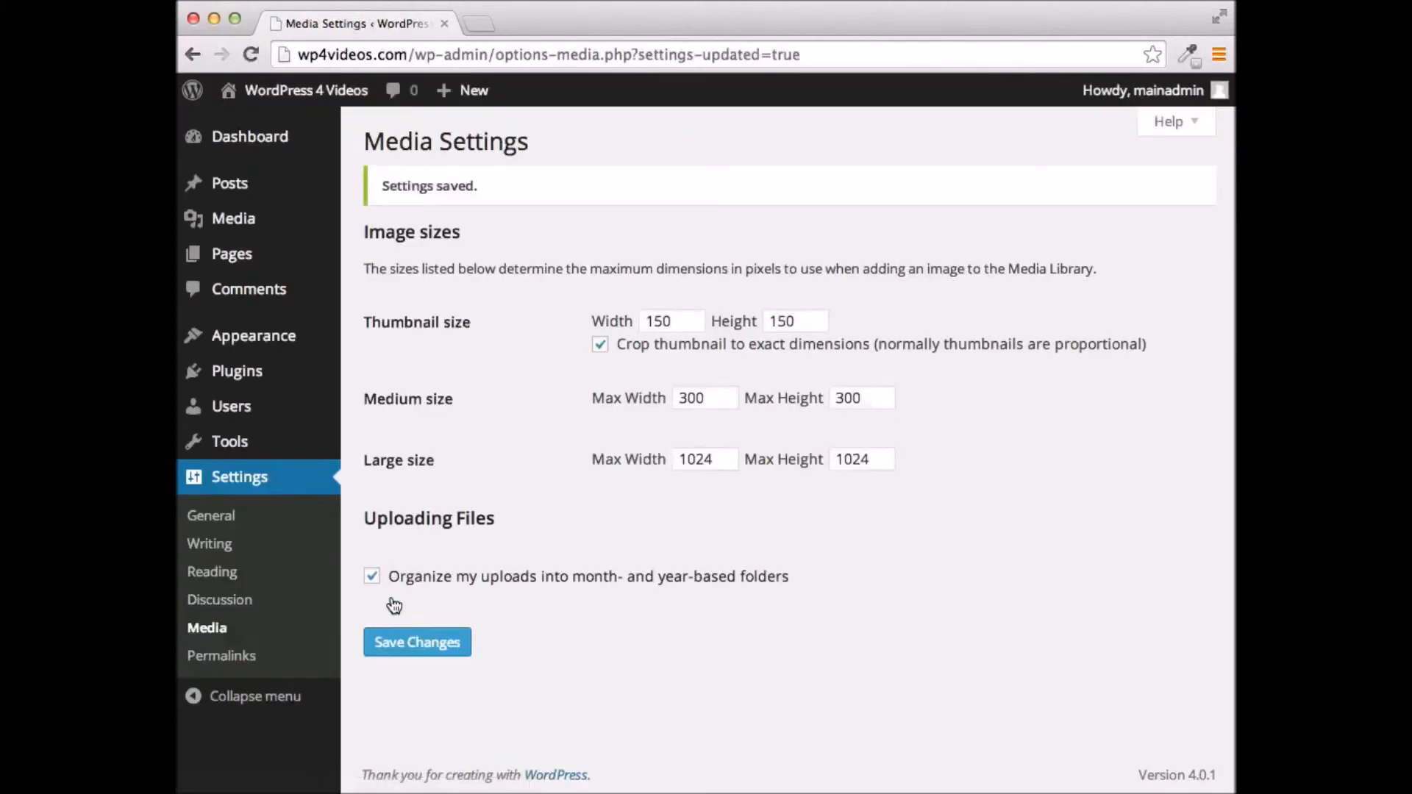
Step: Set the site's permalink structure to Post name and save the changes
click(219, 657)
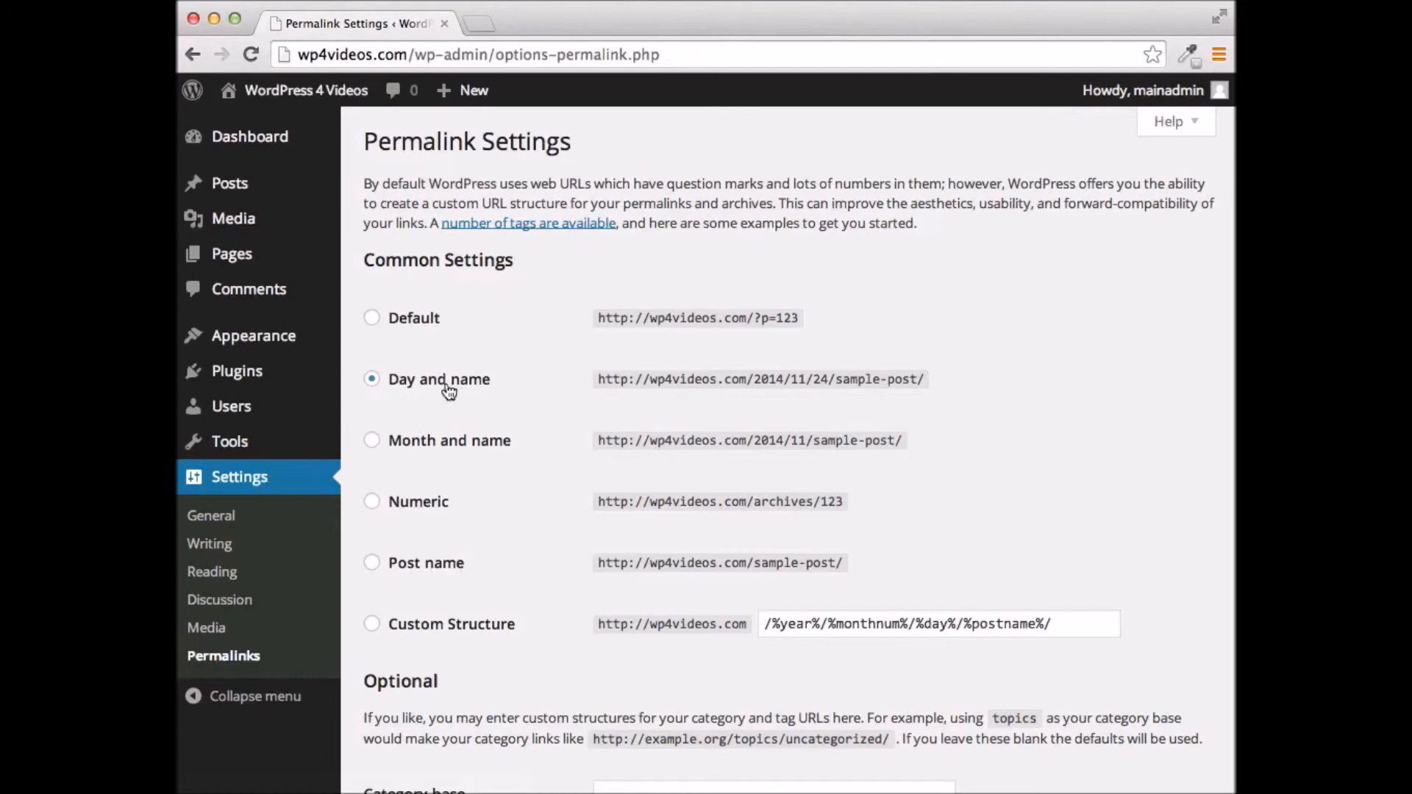
scroll(527, 588, down, 3)
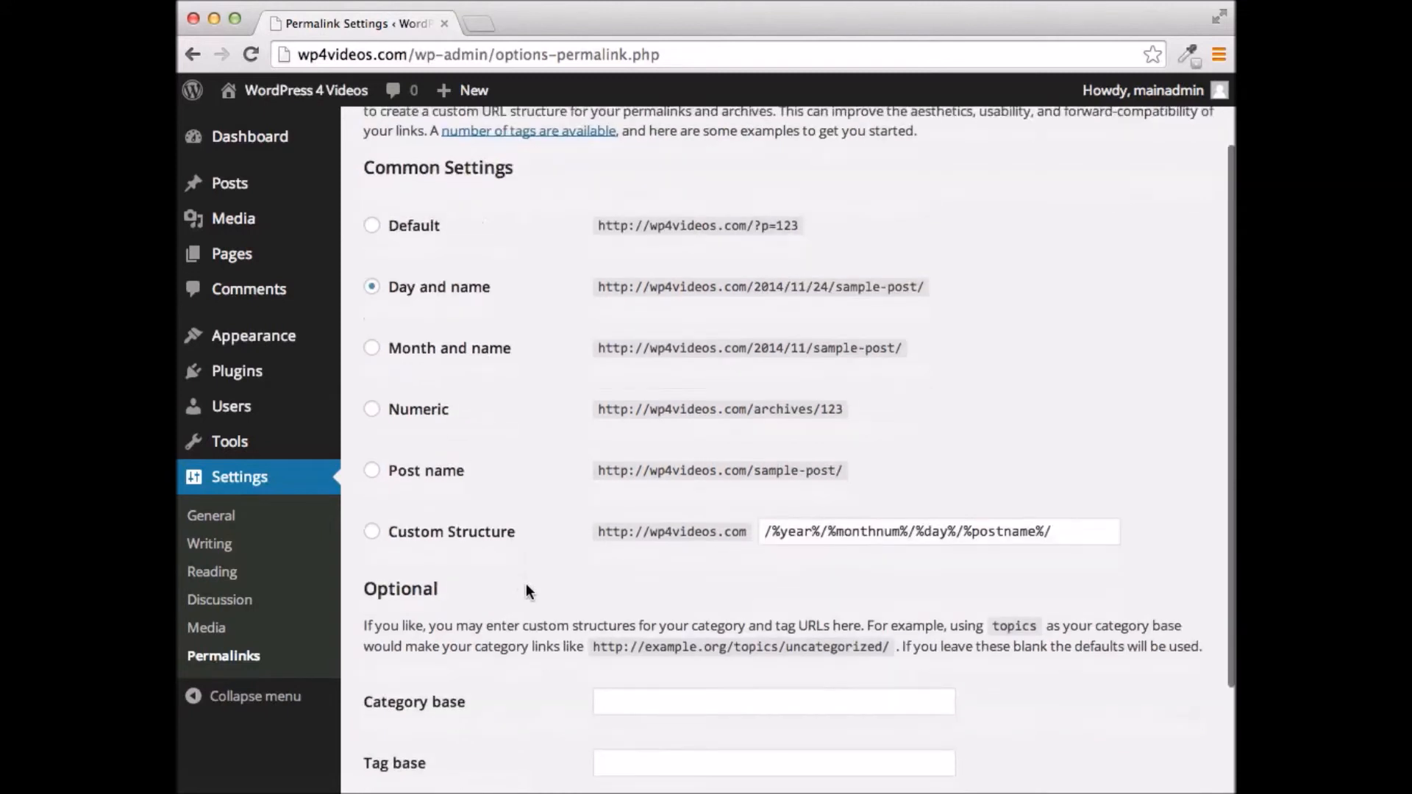
click(372, 474)
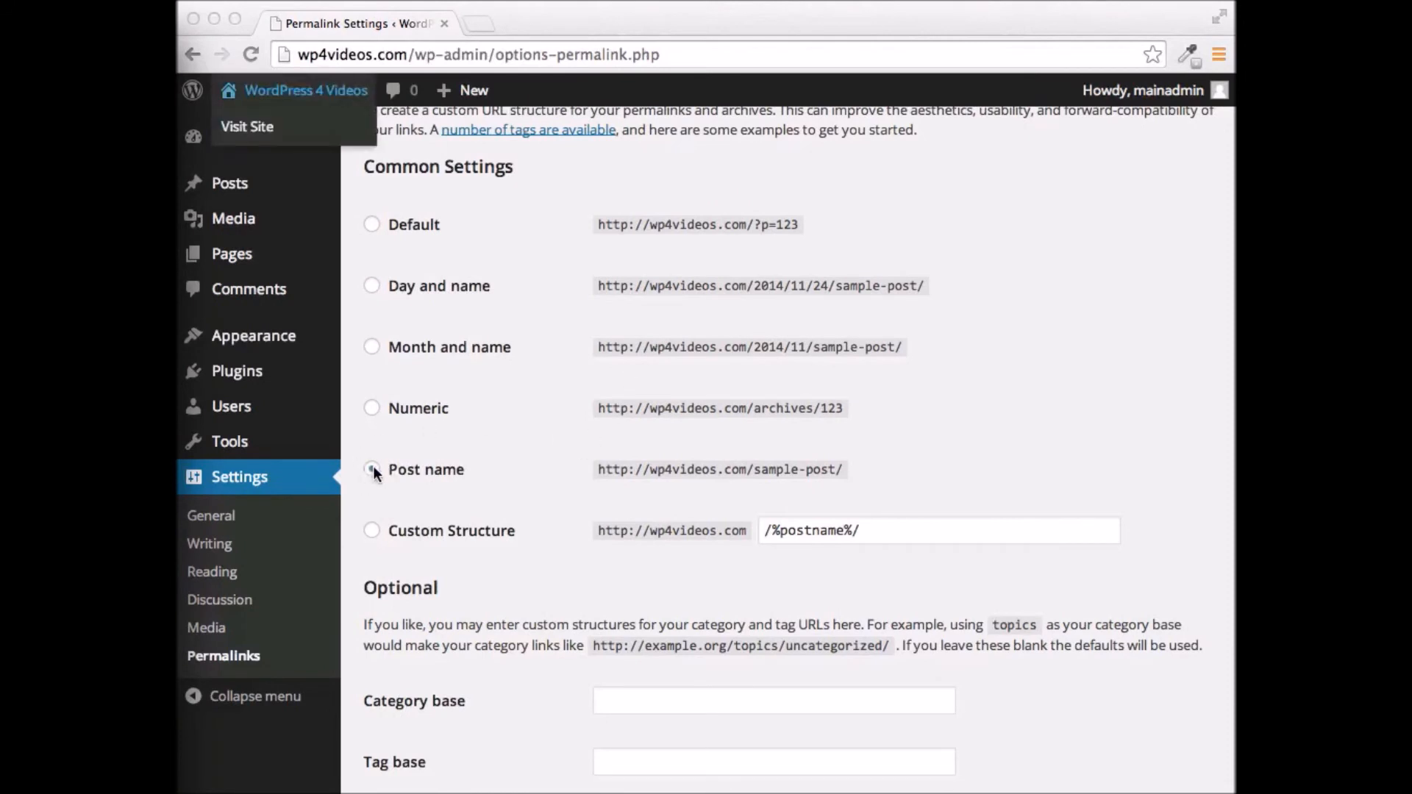
click(1039, 334)
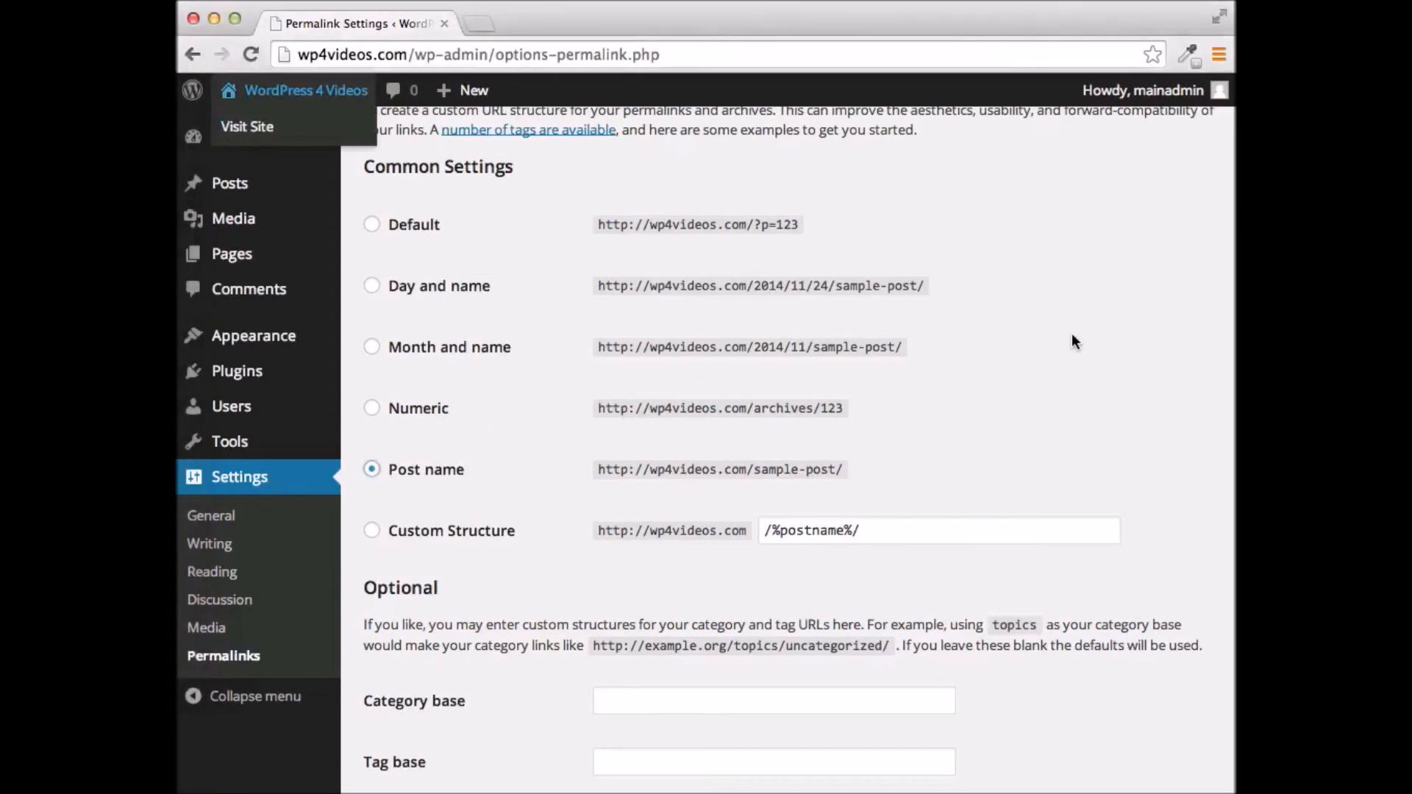
scroll(1072, 335, down, 3)
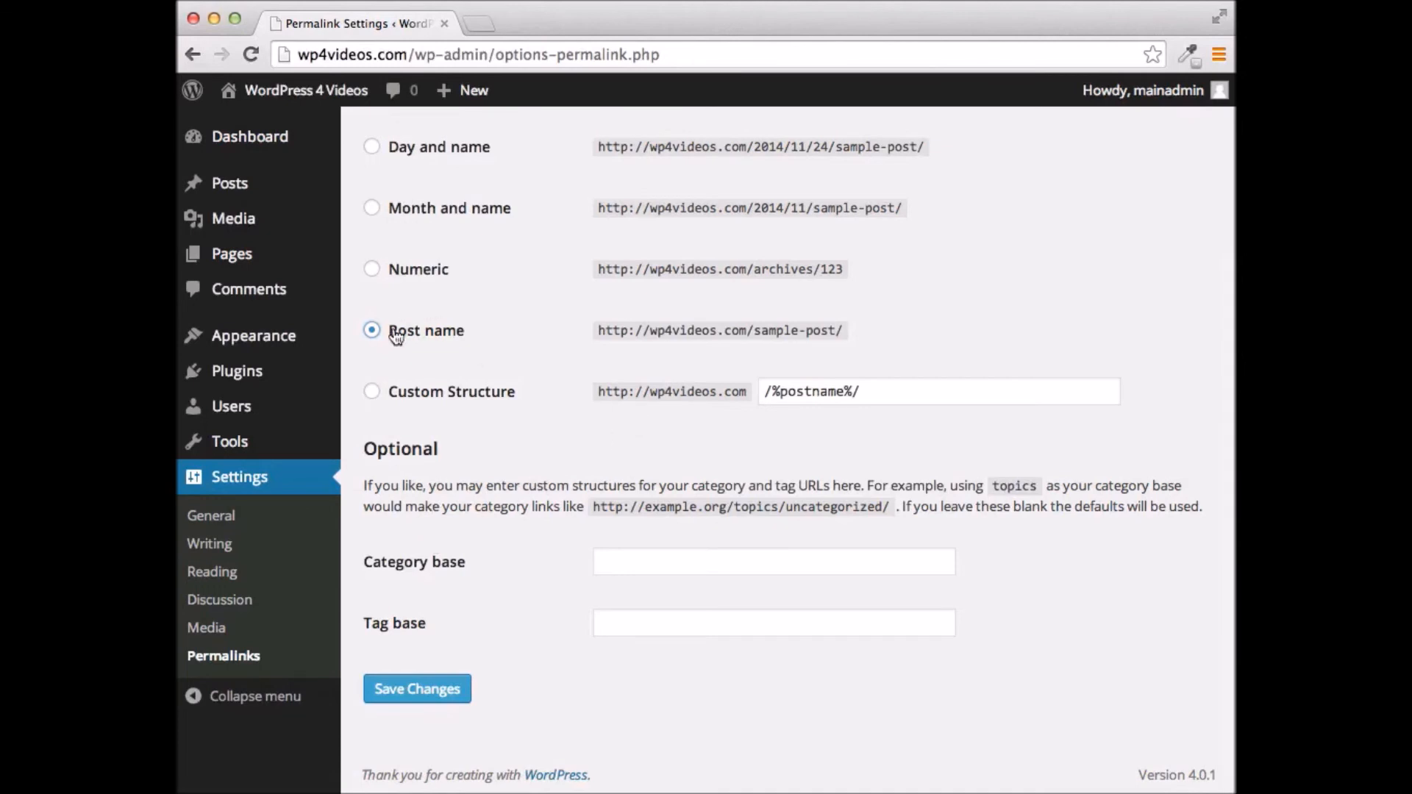
click(372, 331)
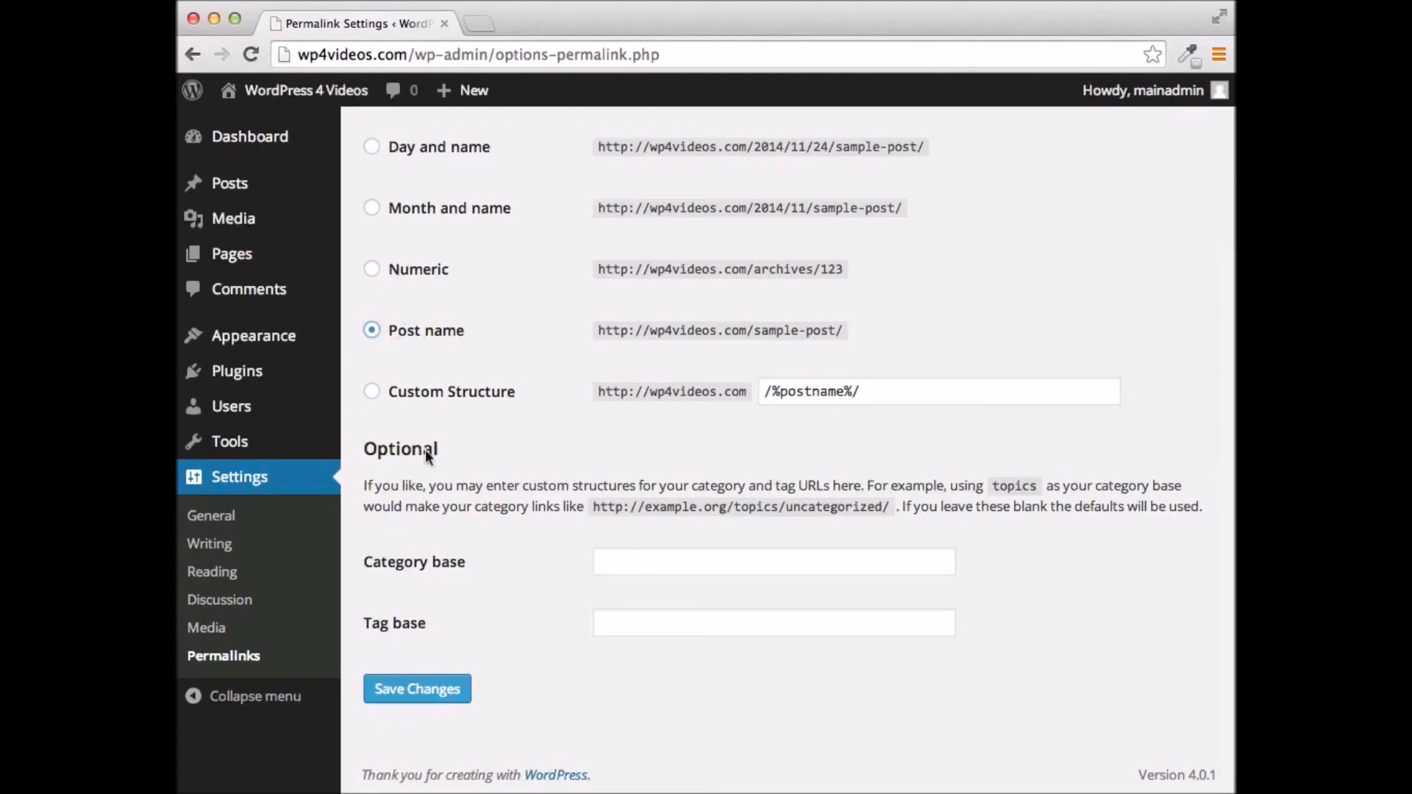
click(411, 691)
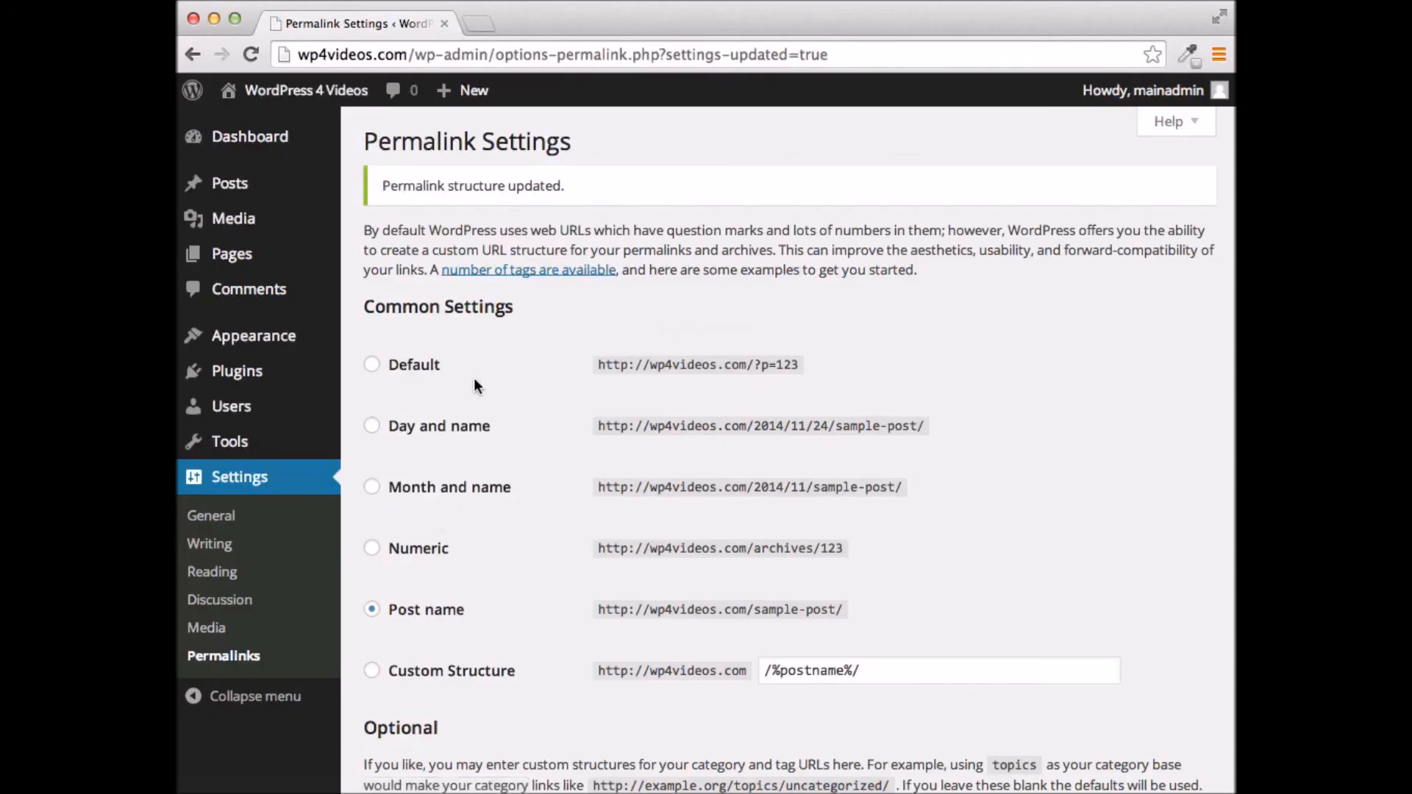
drag(387, 184, 629, 188)
click(1020, 494)
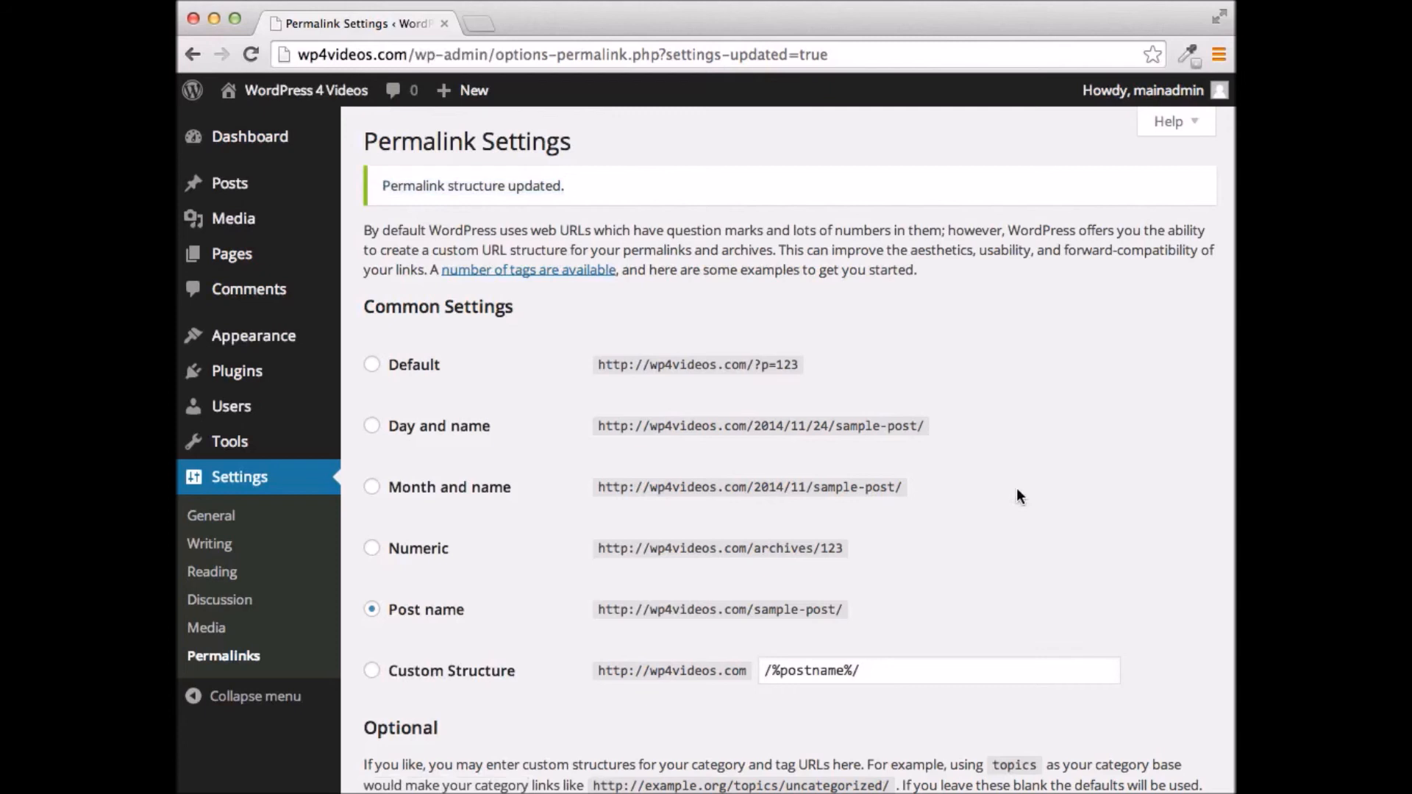